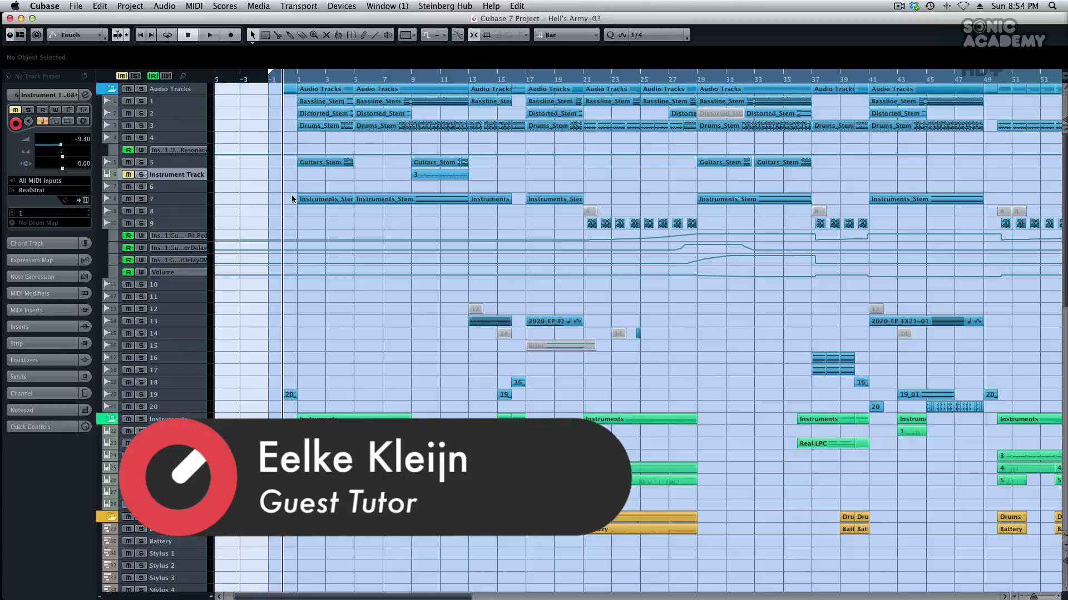
# Play the opening bars of the full arrangement and stop playback.
pyautogui.press('space')
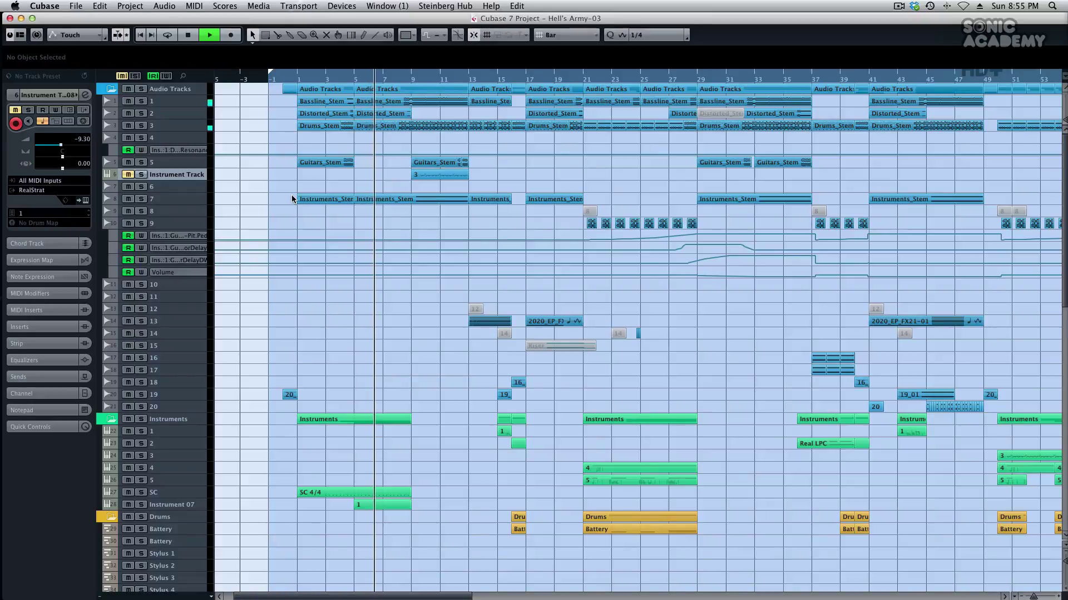
pyautogui.press('space')
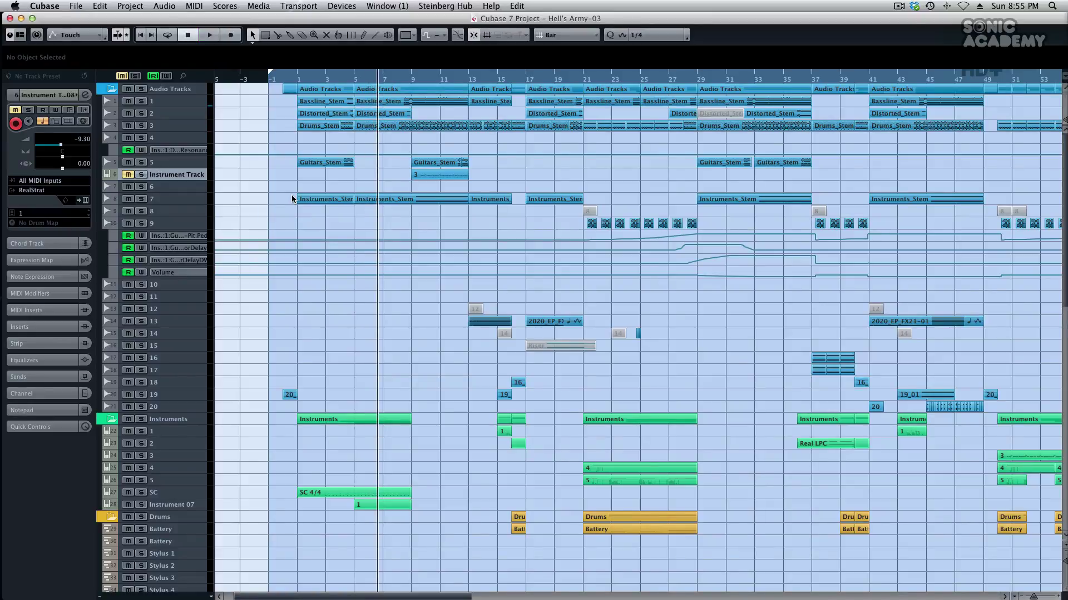
# Set the locators to bars 9–13 and audition Instrument Track 08 and audio track 5 in solo, ending with the instrument track selected.
pyautogui.moveTo(412, 78); pyautogui.dragTo(468, 80)
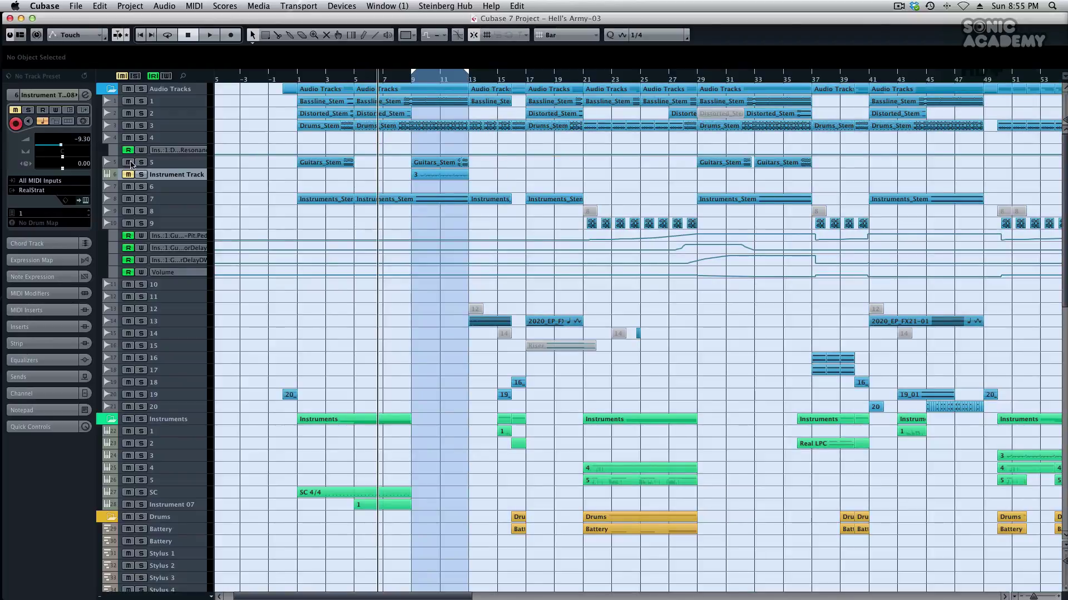
pyautogui.click(405, 82)
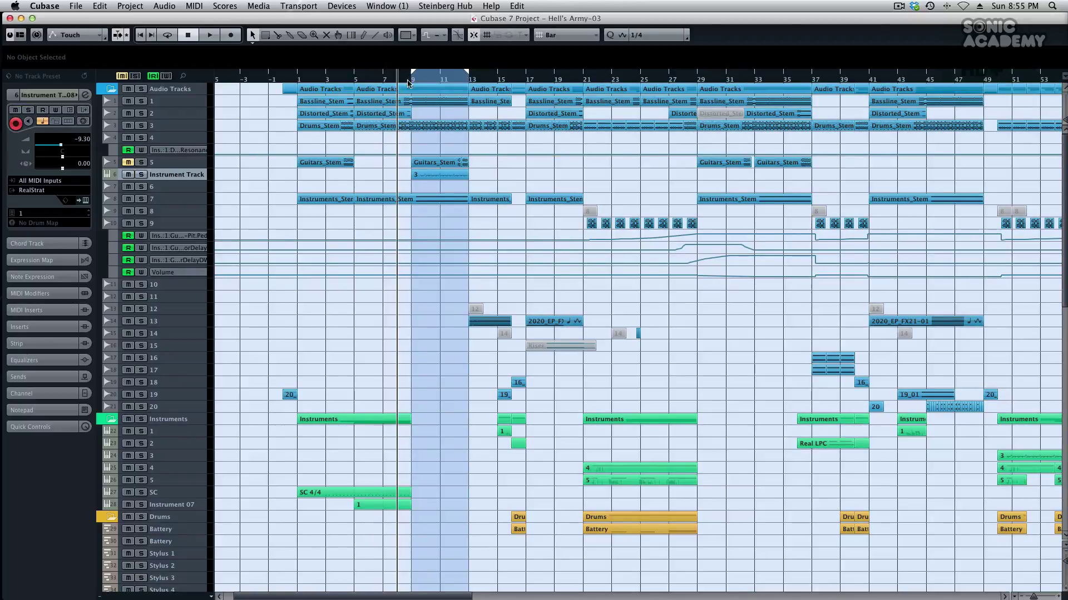
pyautogui.press('s')
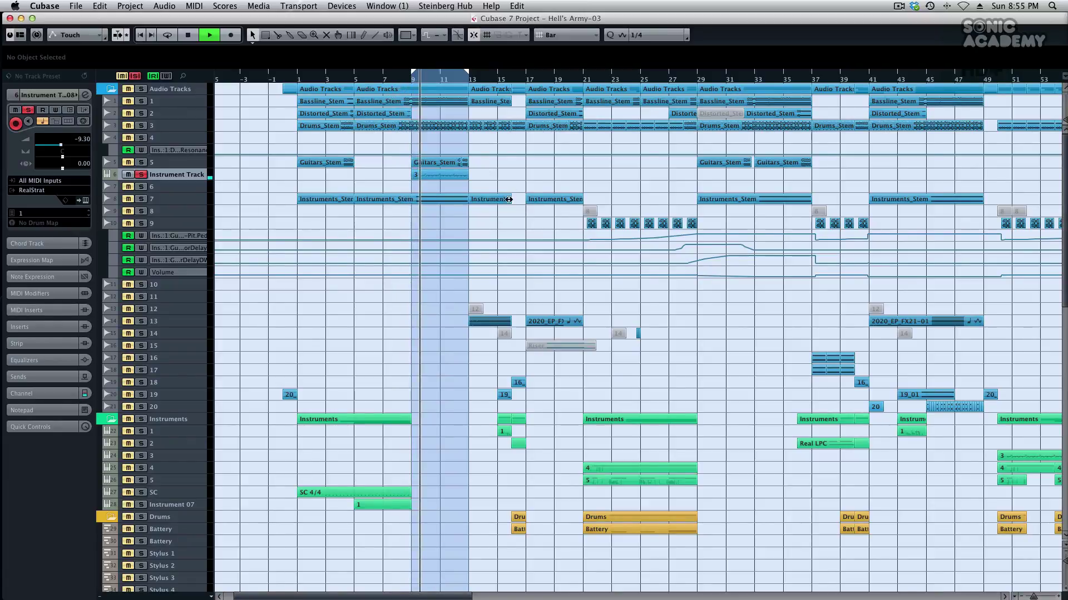
pyautogui.click(176, 164)
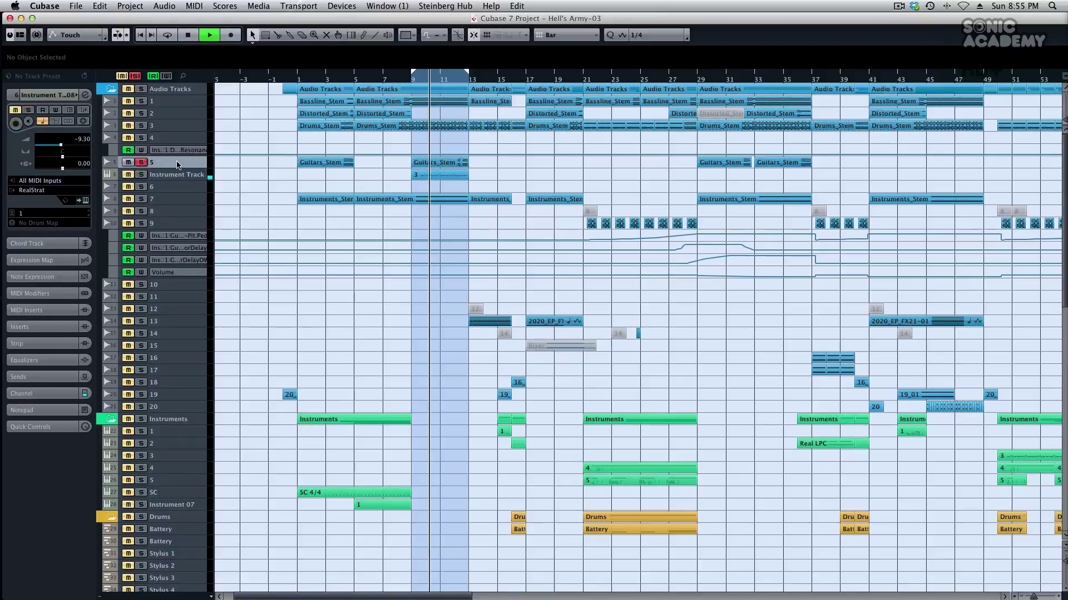
pyautogui.press('space')
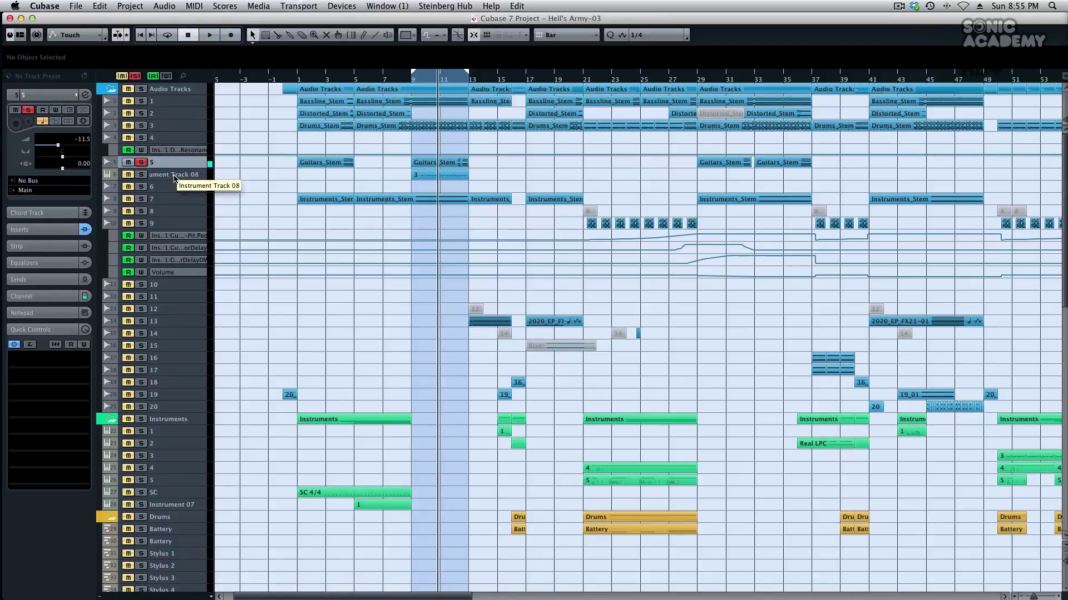
pyautogui.click(176, 174)
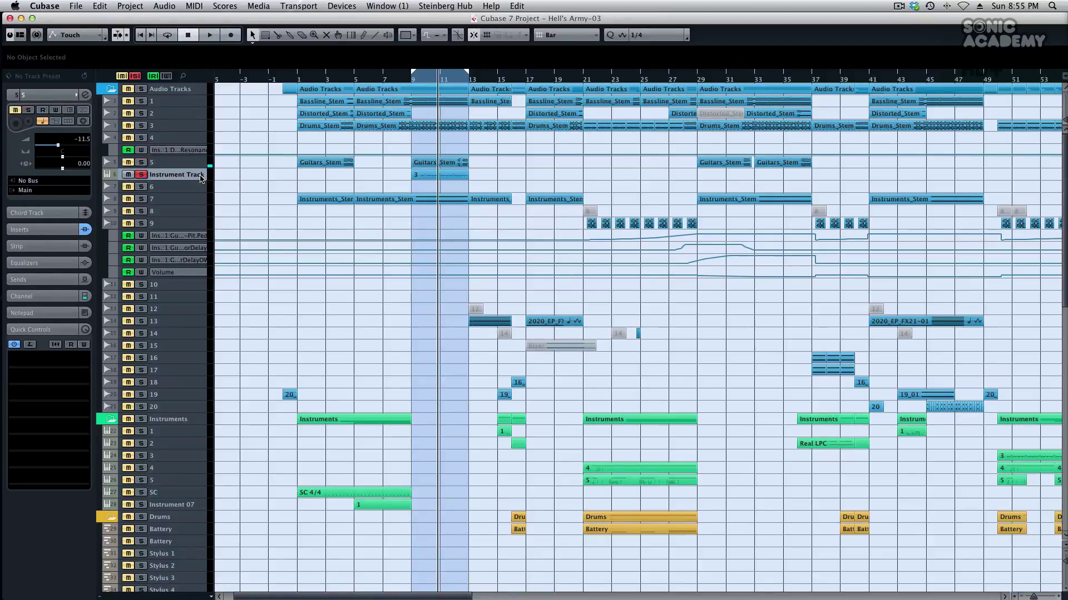
# Mute the Guitars_Stem event at bar 9 and inspect the notes of MIDI part 3 on Instrument Track 08 during playback.
pyautogui.click(463, 163)
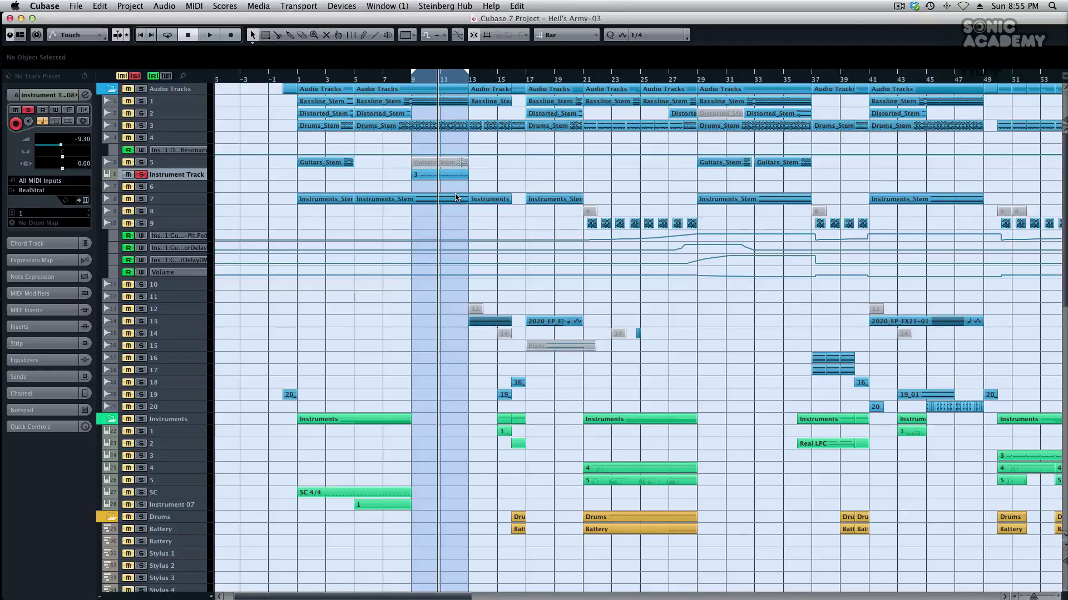
pyautogui.press('space')
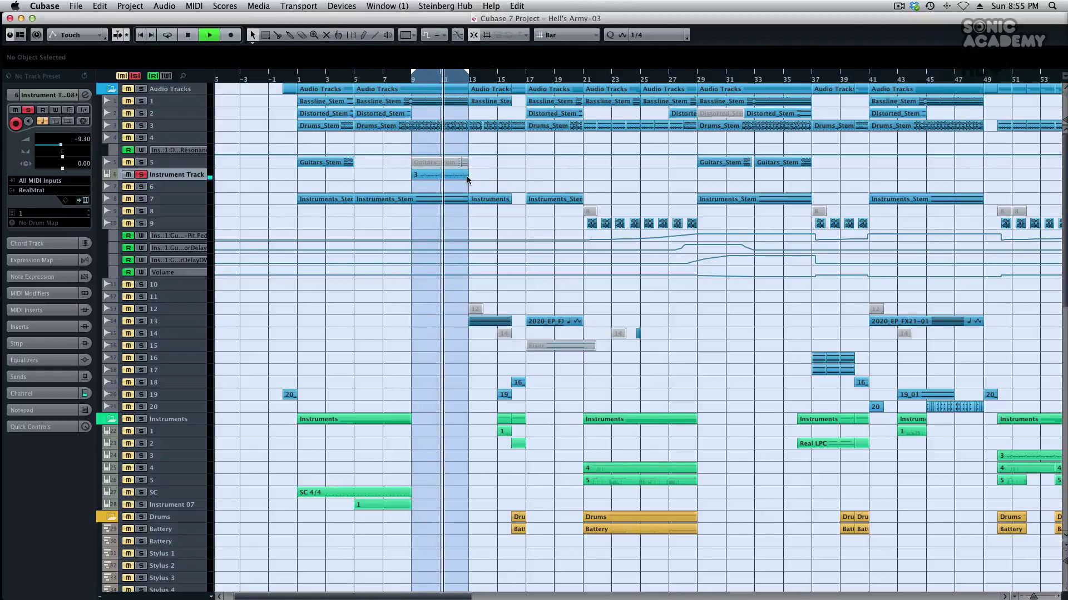
pyautogui.doubleClick(448, 176)
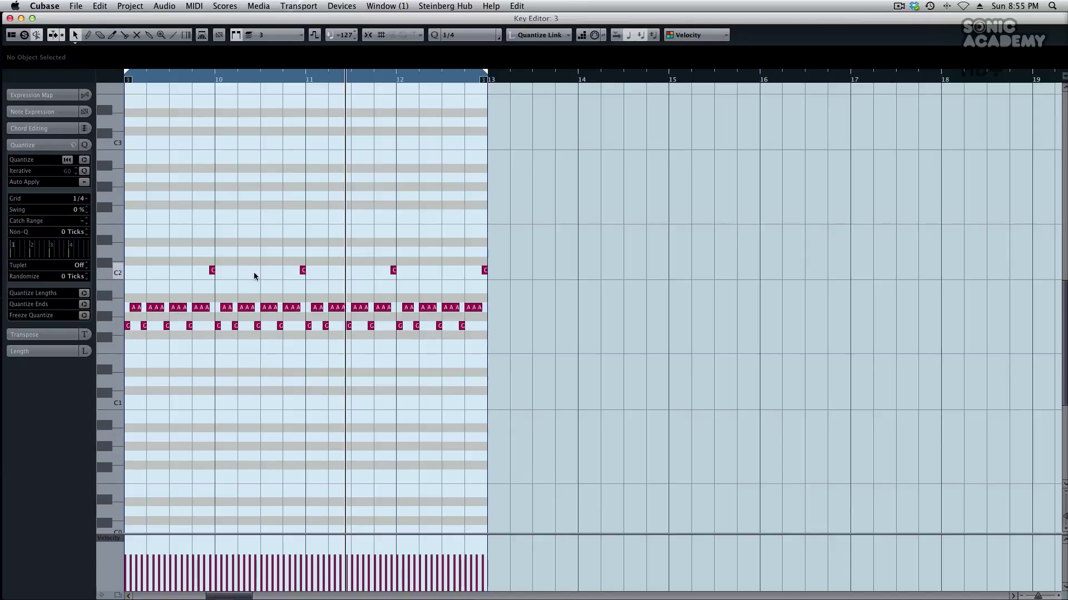
pyautogui.press('Return')
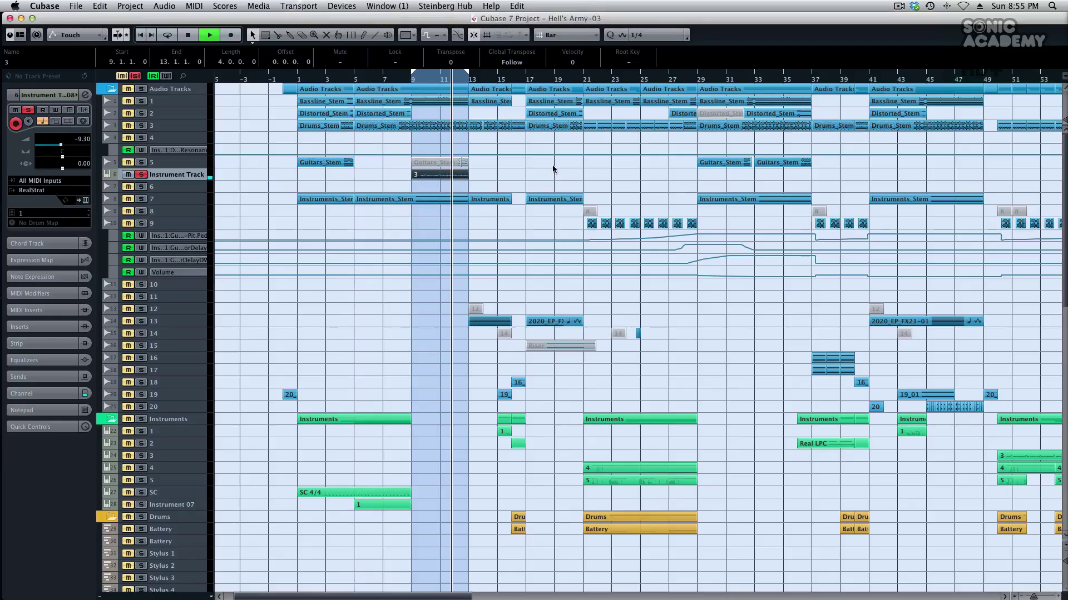
# Loop playback between the locators from bar 9 and load Guitar Rig 4 in Instrument Track 08's second insert slot.
pyautogui.press('e')
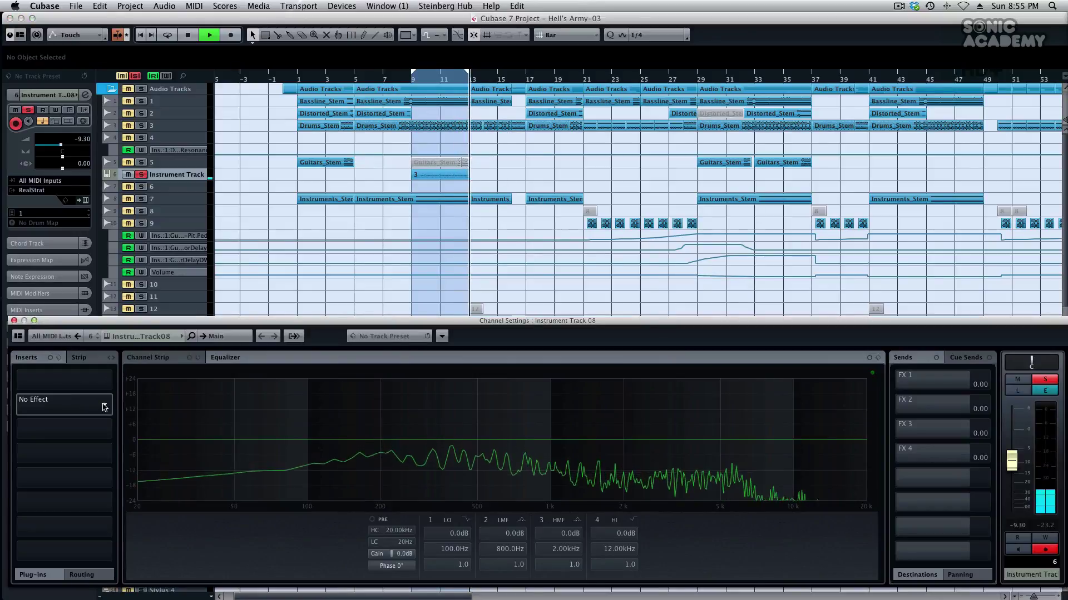
pyautogui.click(412, 80)
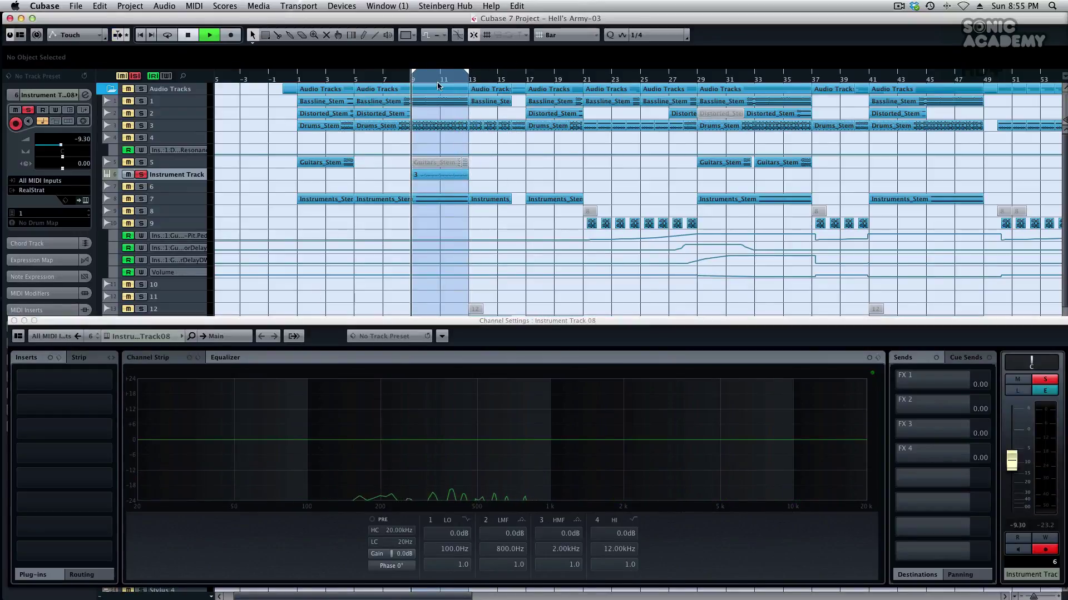
pyautogui.press('KP_Divide')
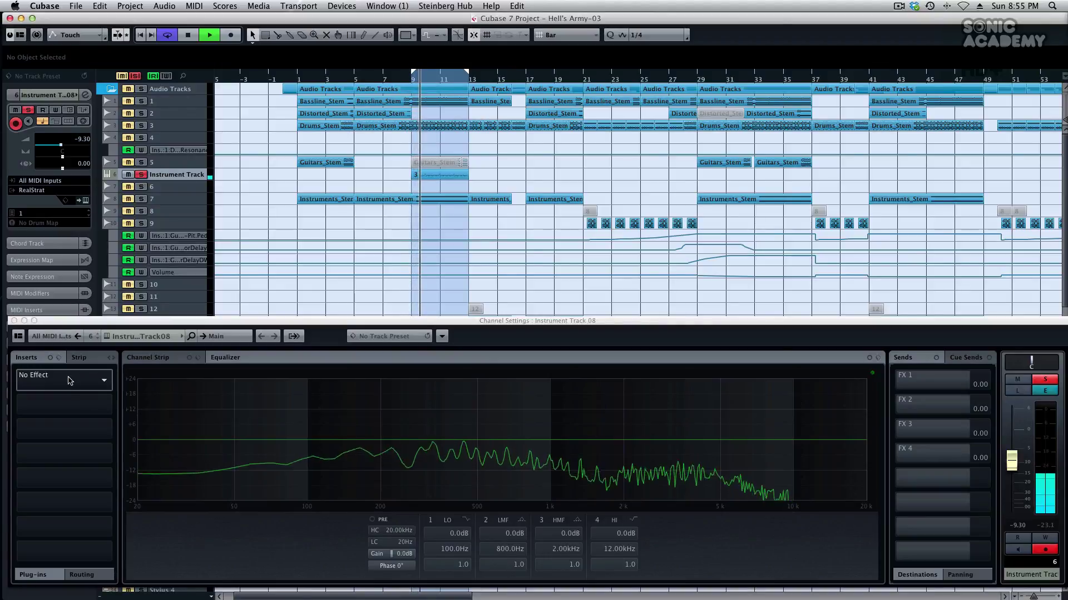
pyautogui.click(94, 409)
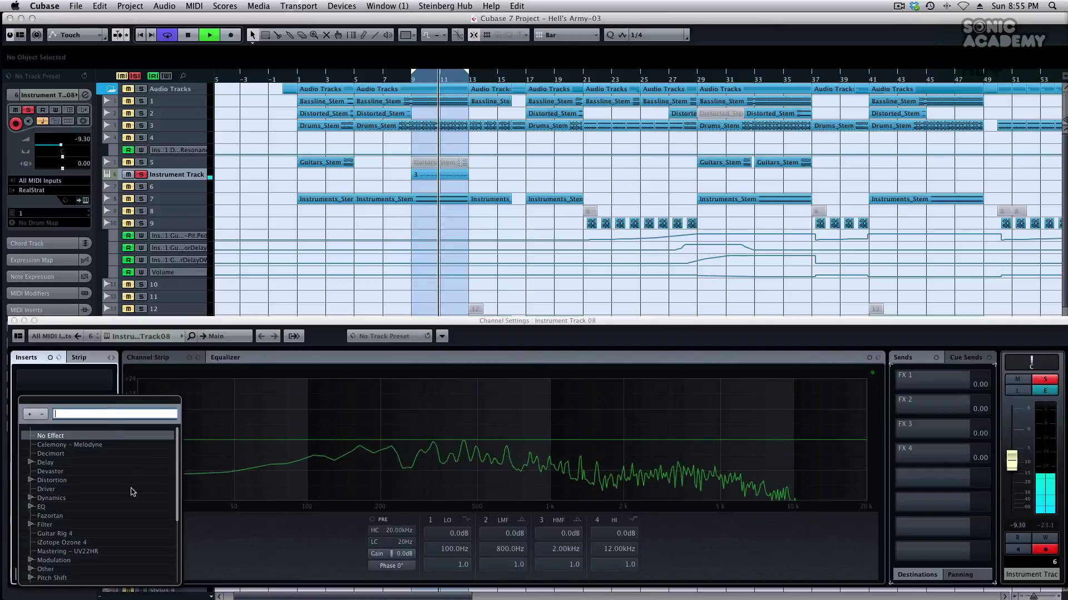
pyautogui.doubleClick(81, 535)
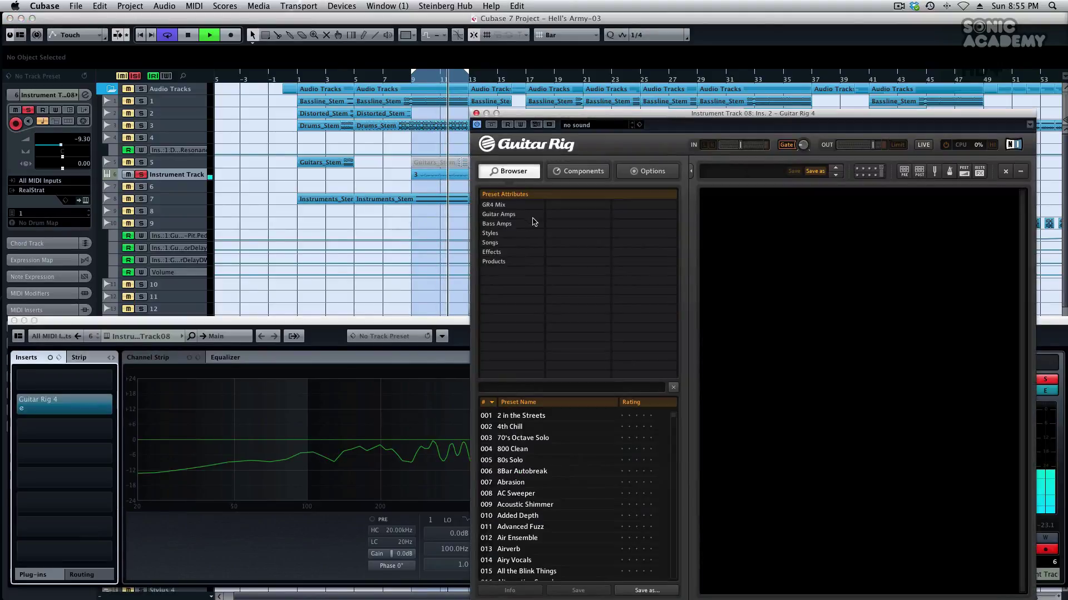
# Browse Guitar Rig's preset categories, including GR4 Mix, Guitar Amps and the Metal style.
pyautogui.click(504, 205)
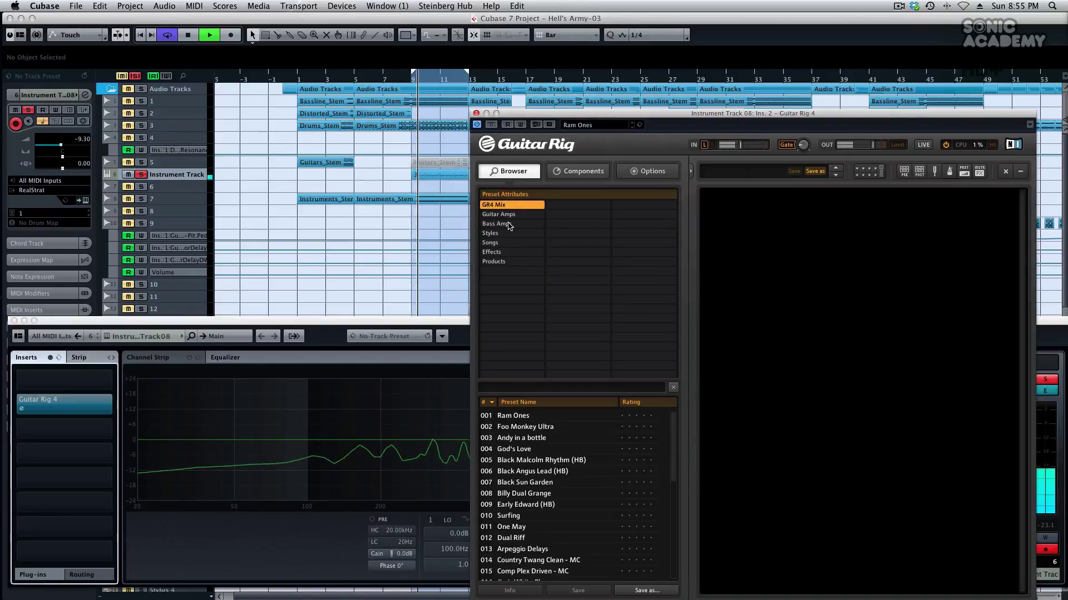
pyautogui.click(507, 215)
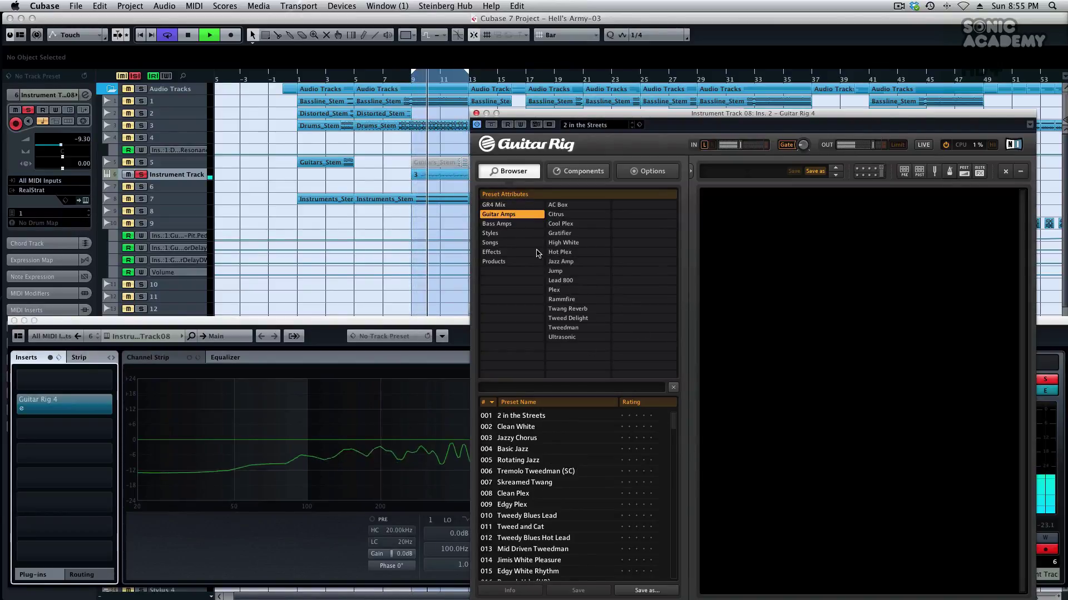
pyautogui.click(495, 205)
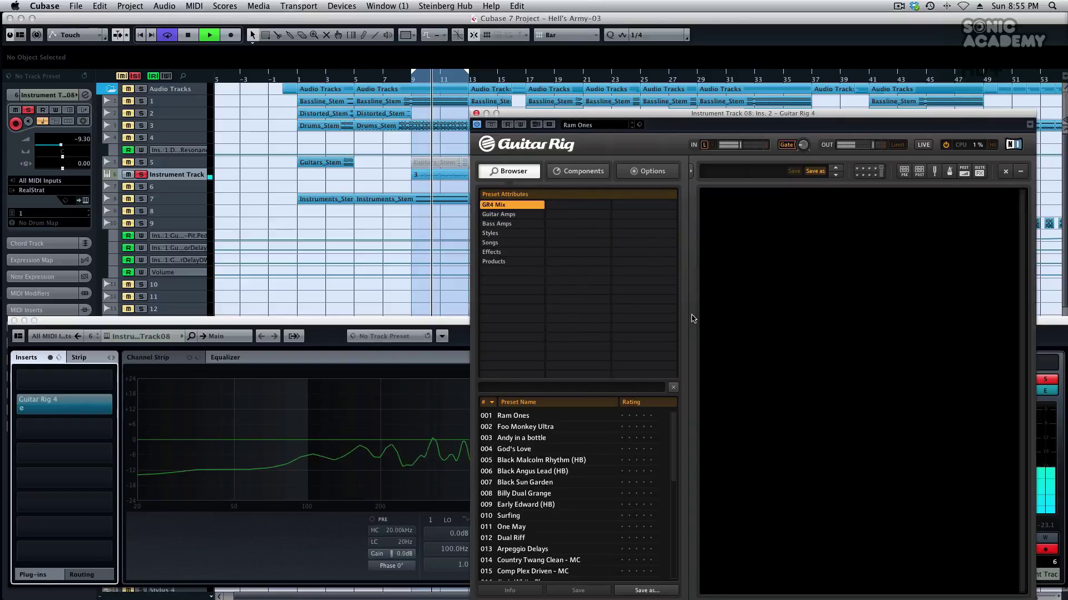
pyautogui.click(496, 234)
pyautogui.click(572, 261)
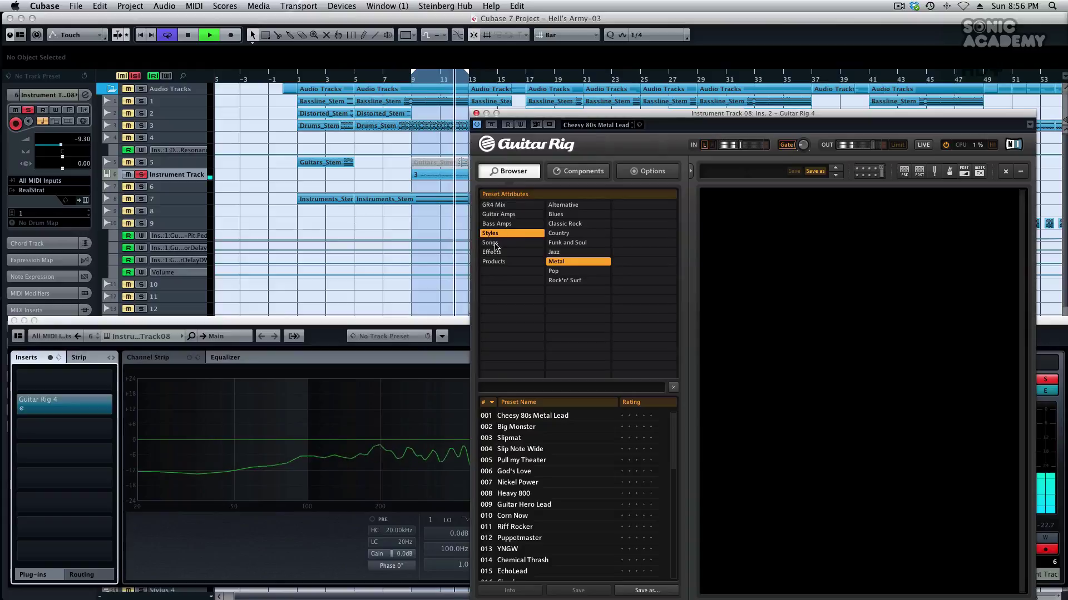
pyautogui.click(537, 242)
pyautogui.click(499, 226)
pyautogui.click(501, 234)
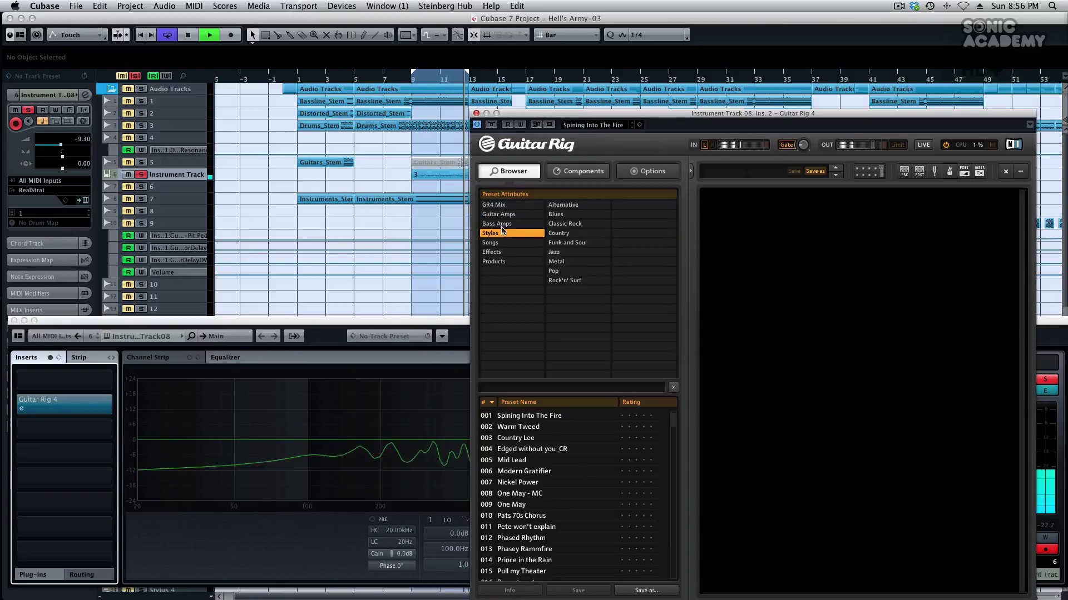
# Load the Pure Rammfire C preset from the Rammfire guitar amps.
pyautogui.click(504, 215)
pyautogui.click(571, 299)
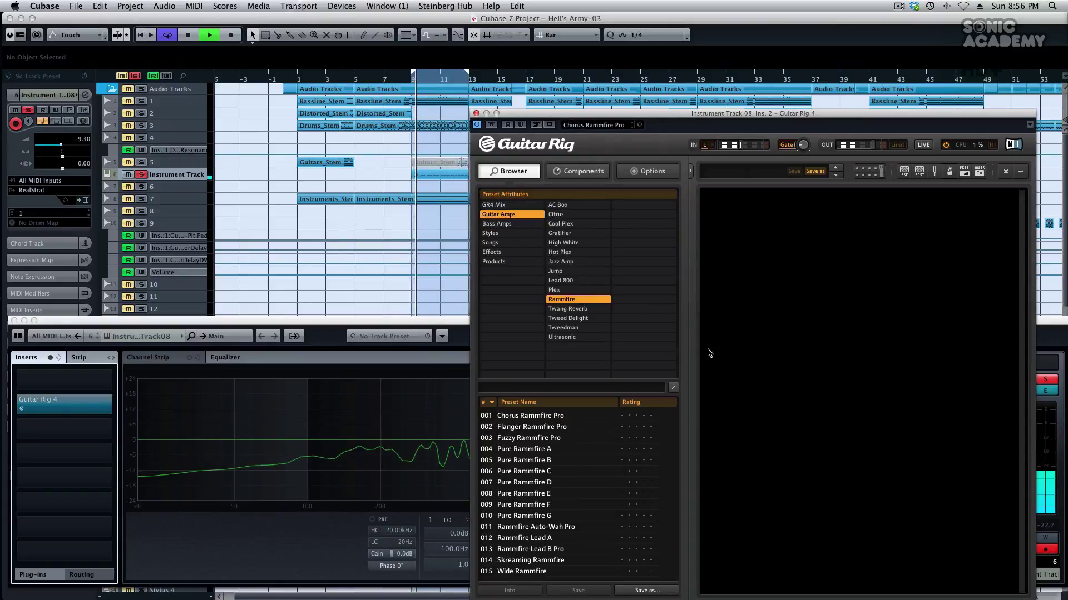
pyautogui.click(532, 474)
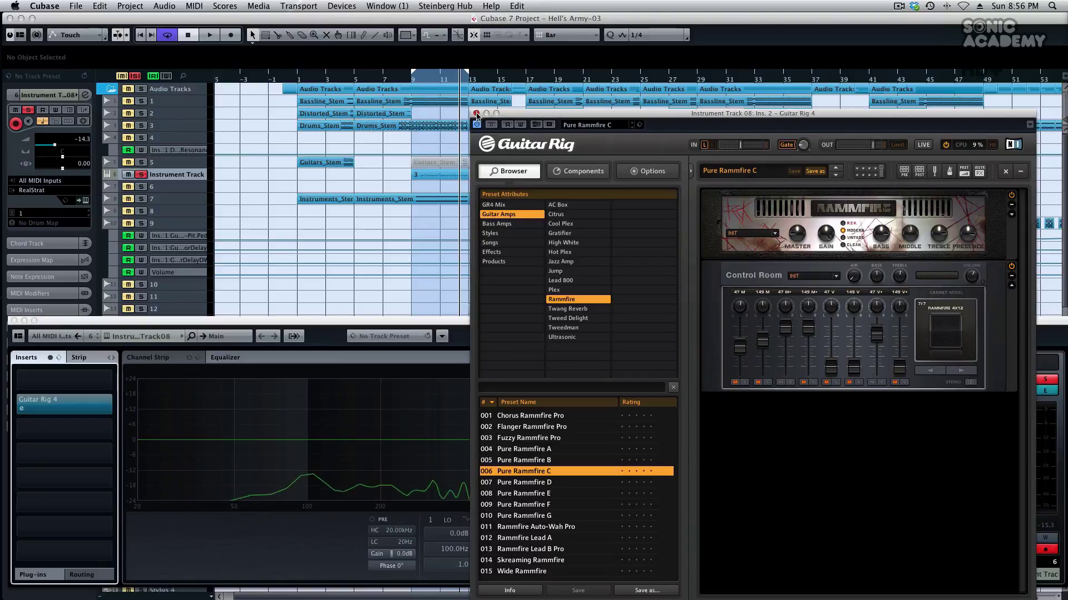
# Load the Driver plug-in in the third insert slot of Instrument Track 08.
pyautogui.click(104, 432)
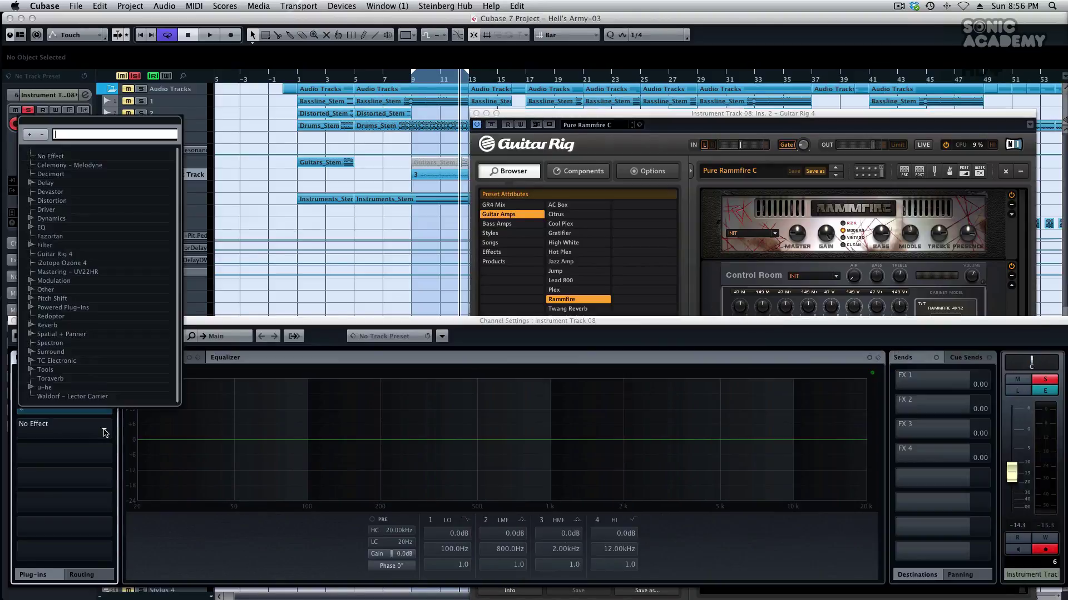
pyautogui.write('dr')
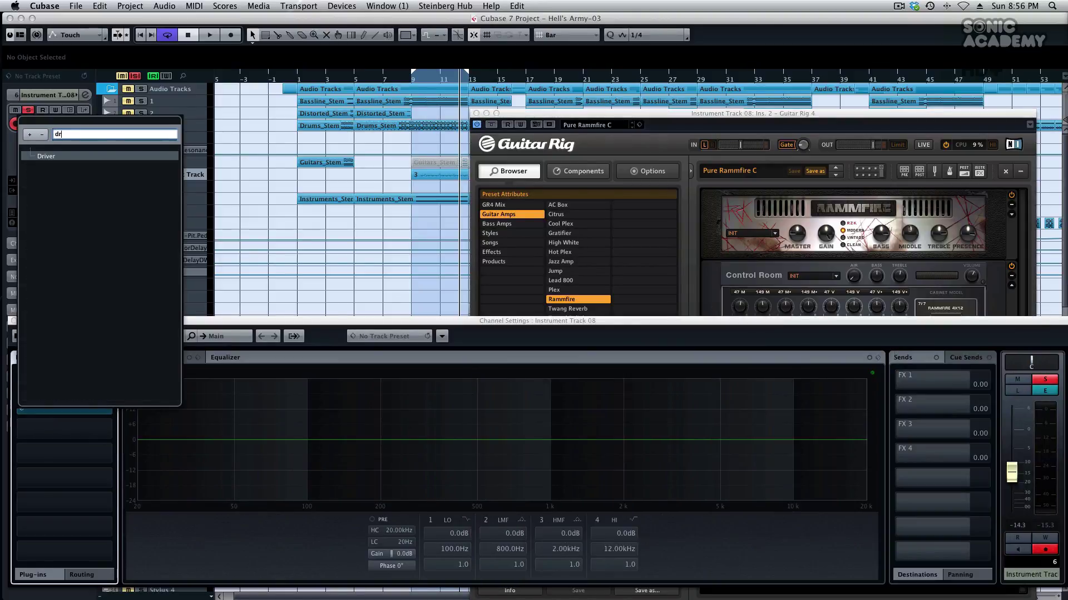
pyautogui.press('Return')
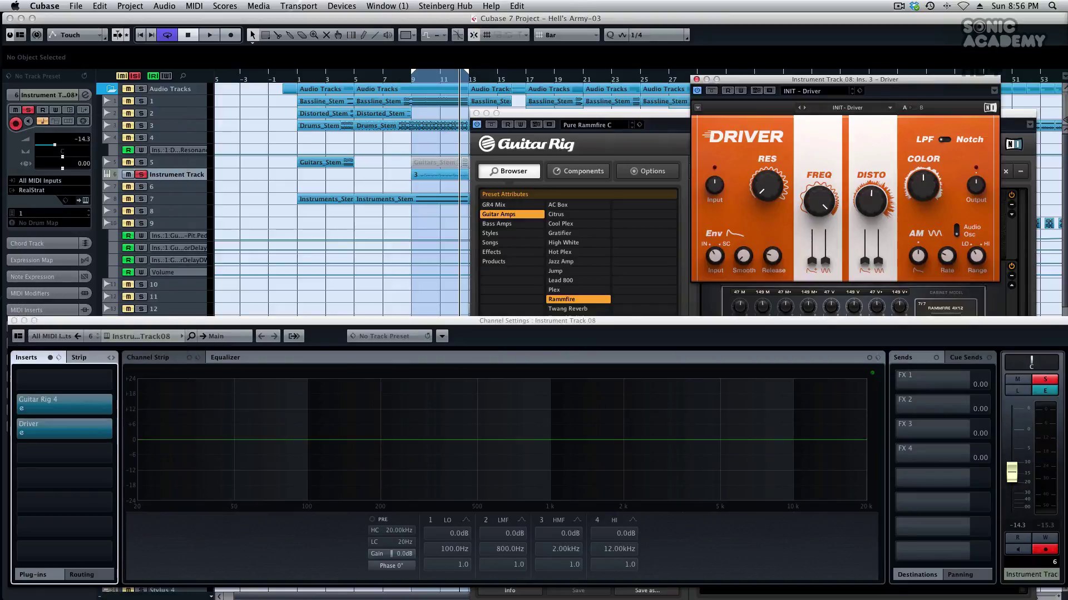
# Raise Driver's RES to about 1.3 and increase its COLOR during playback, comparing the sound with the plug-in bypassed.
pyautogui.moveTo(860, 85); pyautogui.dragTo(430, 170)
pyautogui.press('space')
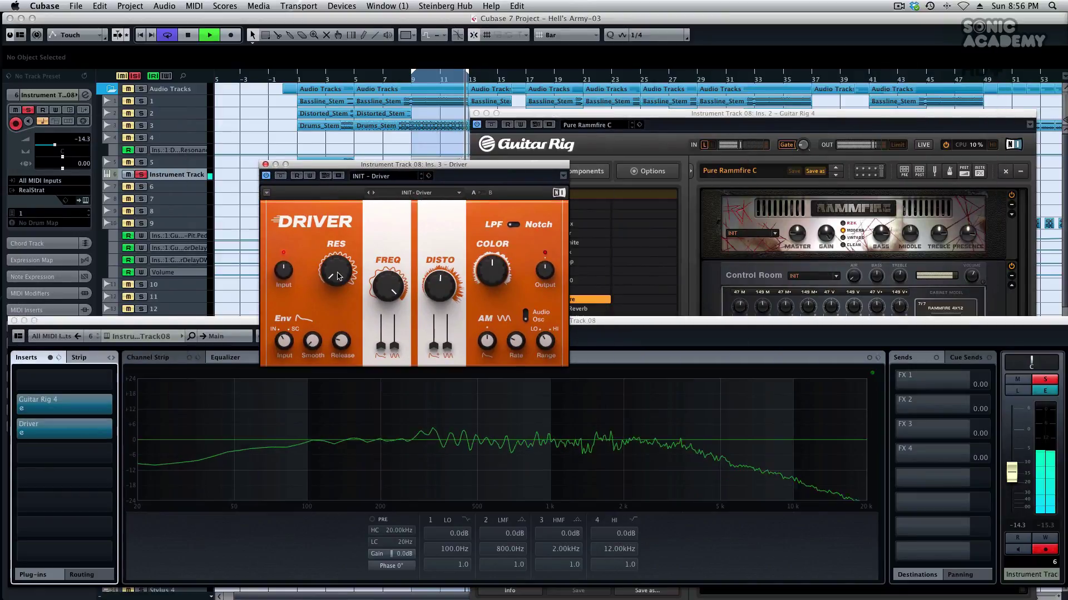
pyautogui.moveTo(338, 272); pyautogui.dragTo(340, 256)
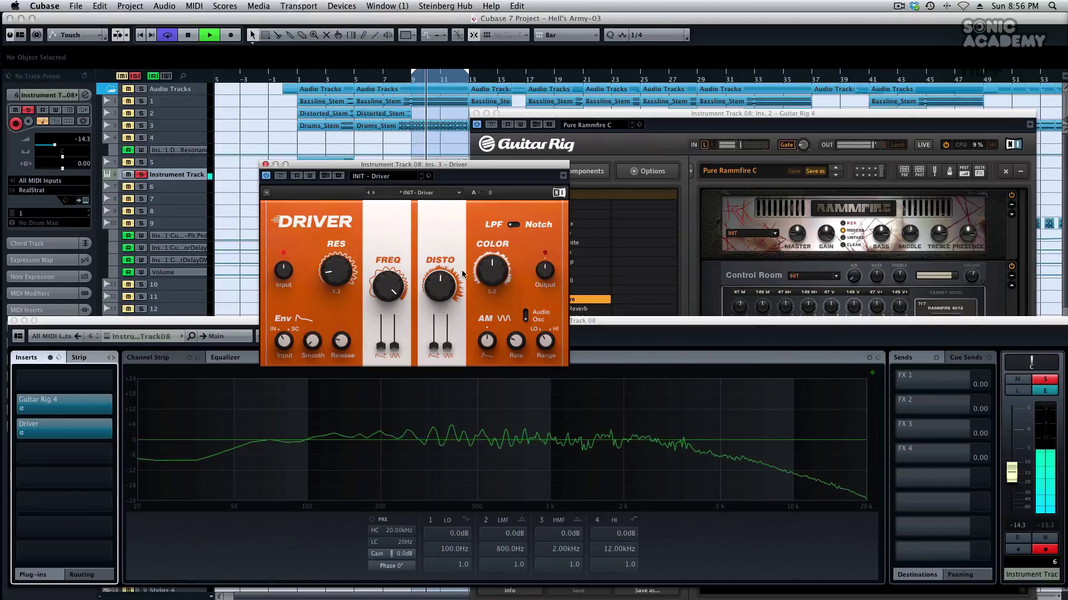
pyautogui.moveTo(508, 268); pyautogui.dragTo(512, 216)
pyautogui.click(281, 176)
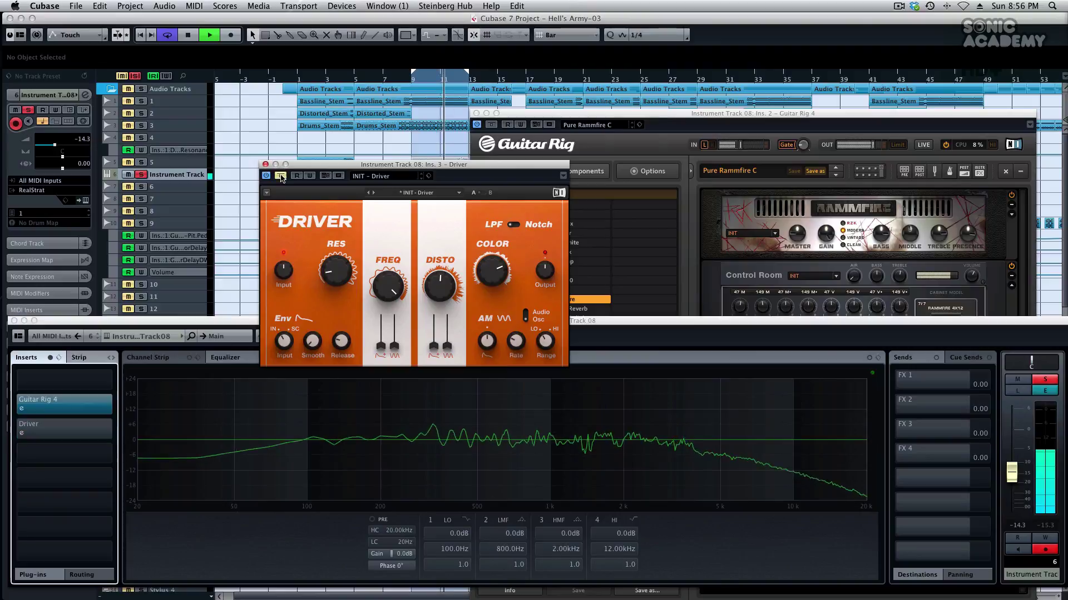
pyautogui.click(281, 176)
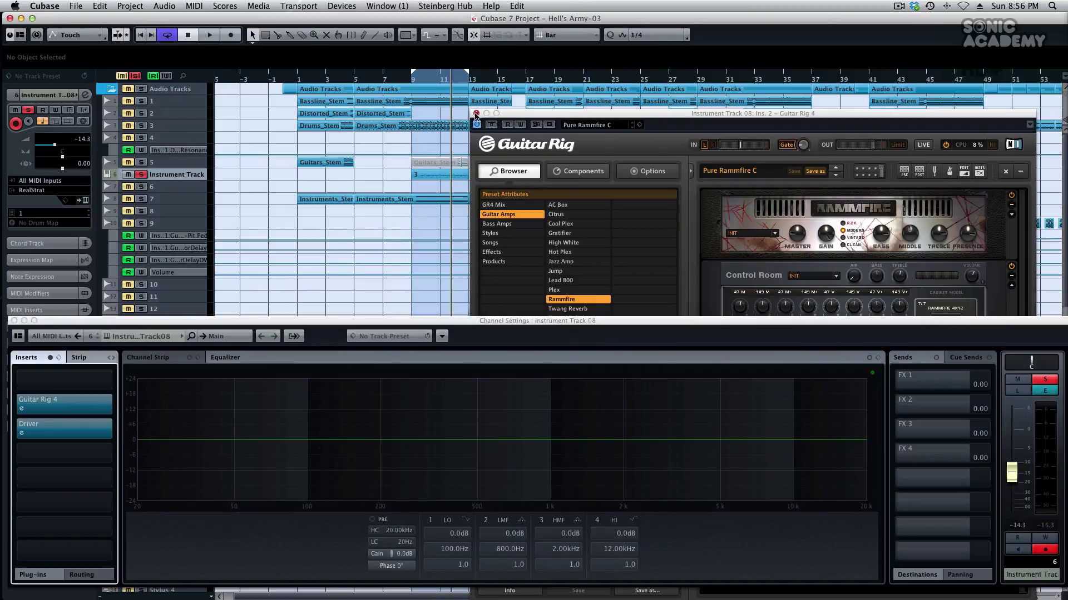
# Close Guitar Rig and move Guitar Rig 4 and Driver down to the third and fourth insert slots.
pyautogui.click(476, 114)
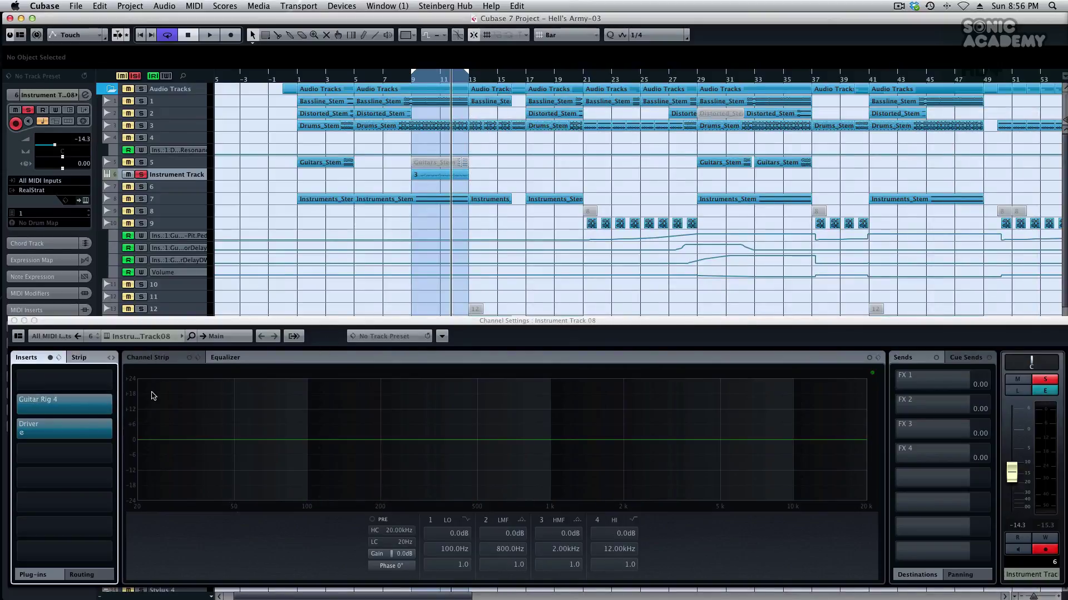
pyautogui.click(92, 437)
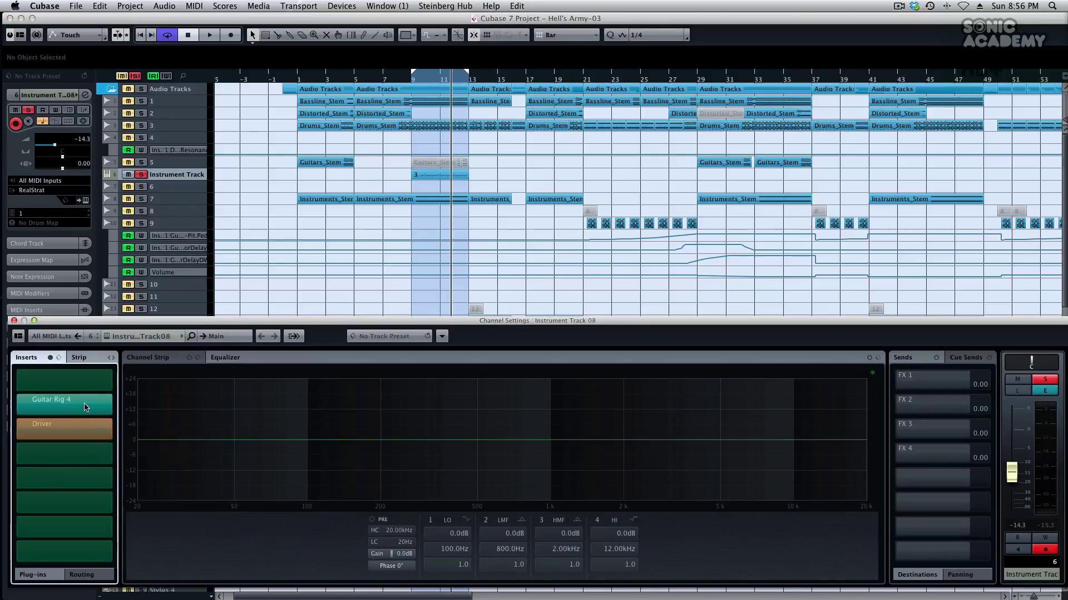
pyautogui.moveTo(84, 408); pyautogui.dragTo(106, 389)
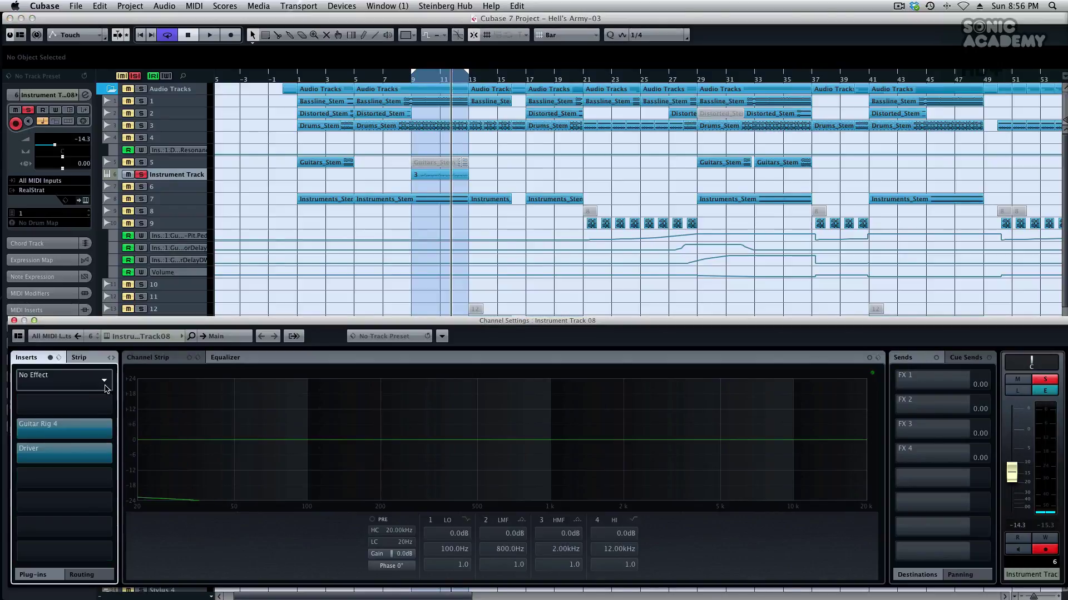
# Load the Fazortan phaser in the first insert slot of Instrument Track 08 and place its window clear of the looped section.
pyautogui.click(106, 389)
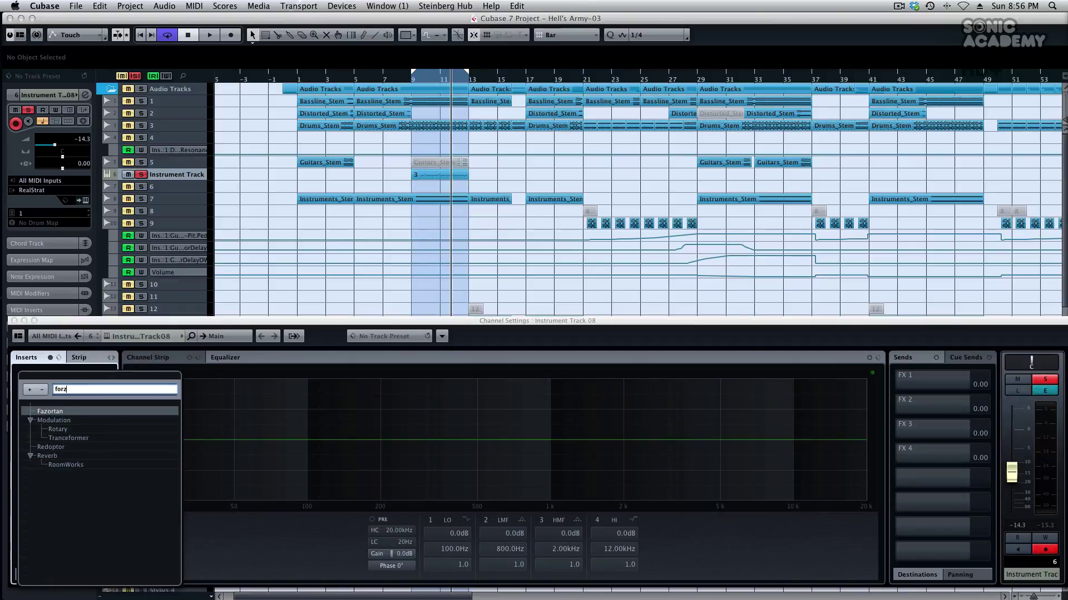
pyautogui.press('Return')
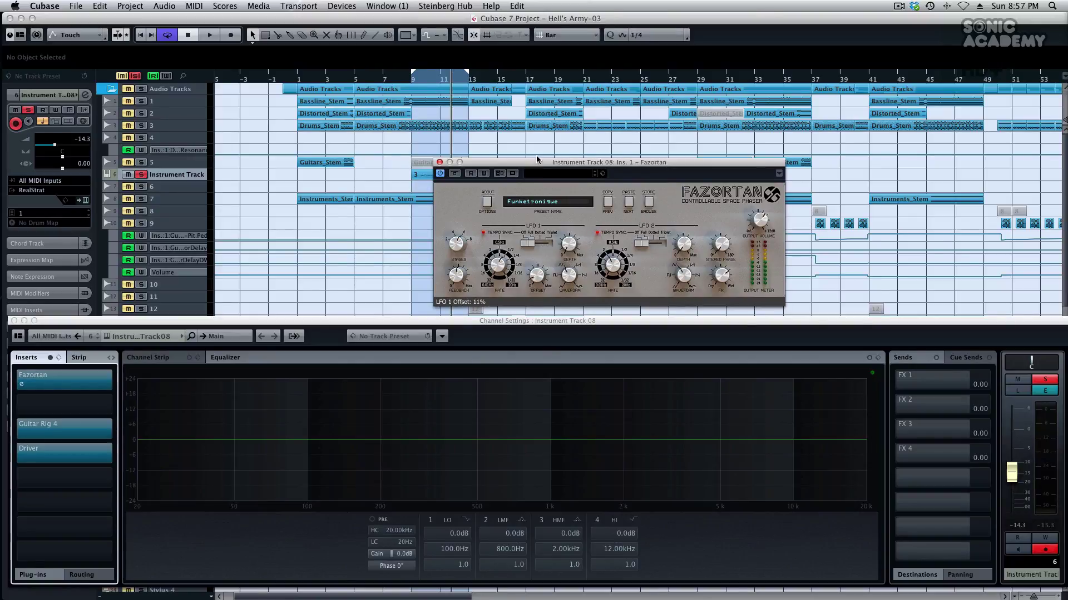
pyautogui.moveTo(537, 159); pyautogui.dragTo(783, 158)
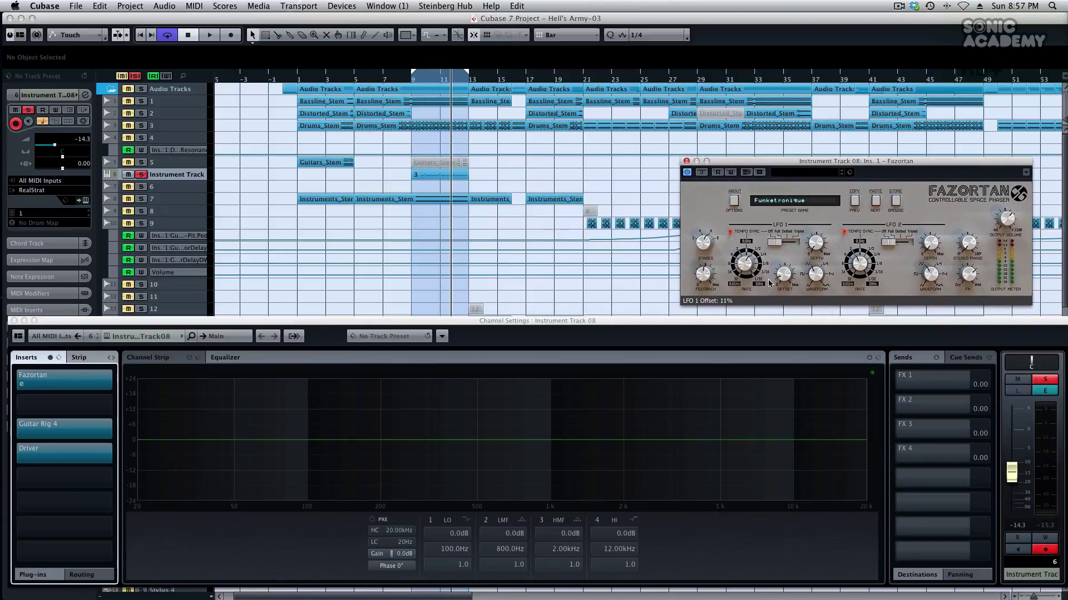
# Play from bar 9 while sweeping Fazortan's LFO 1 Offset, and set its Feedback to 64%.
pyautogui.click(409, 82)
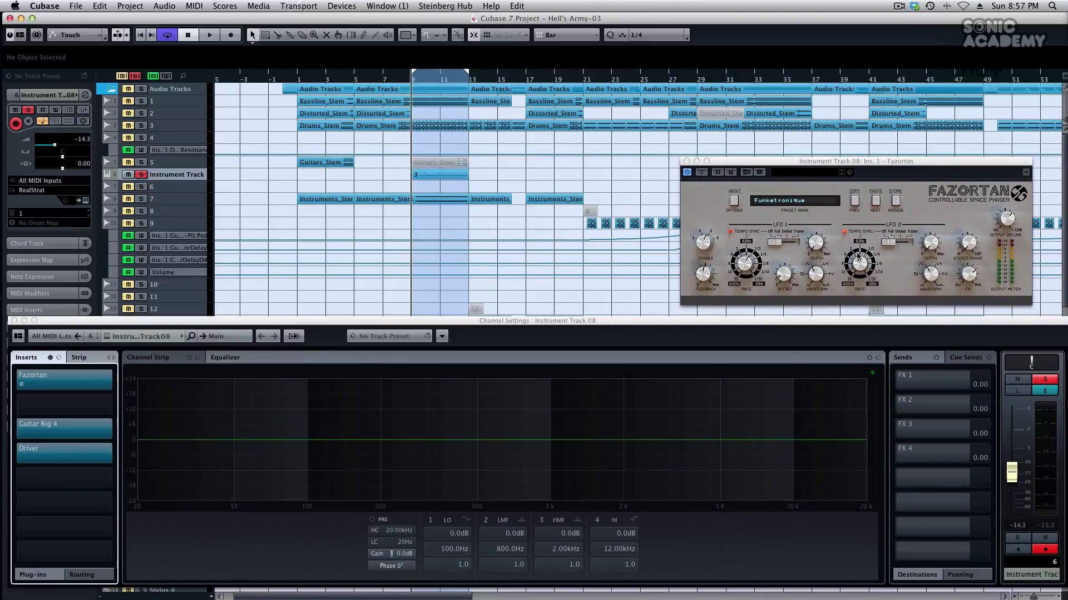
pyautogui.moveTo(786, 278); pyautogui.dragTo(795, 154)
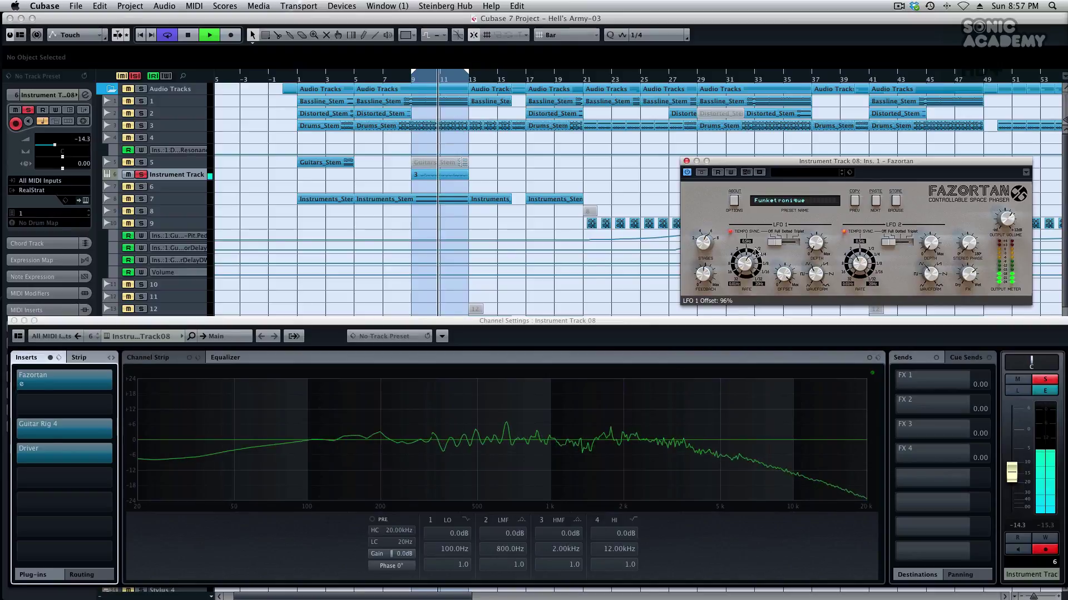
pyautogui.press('space')
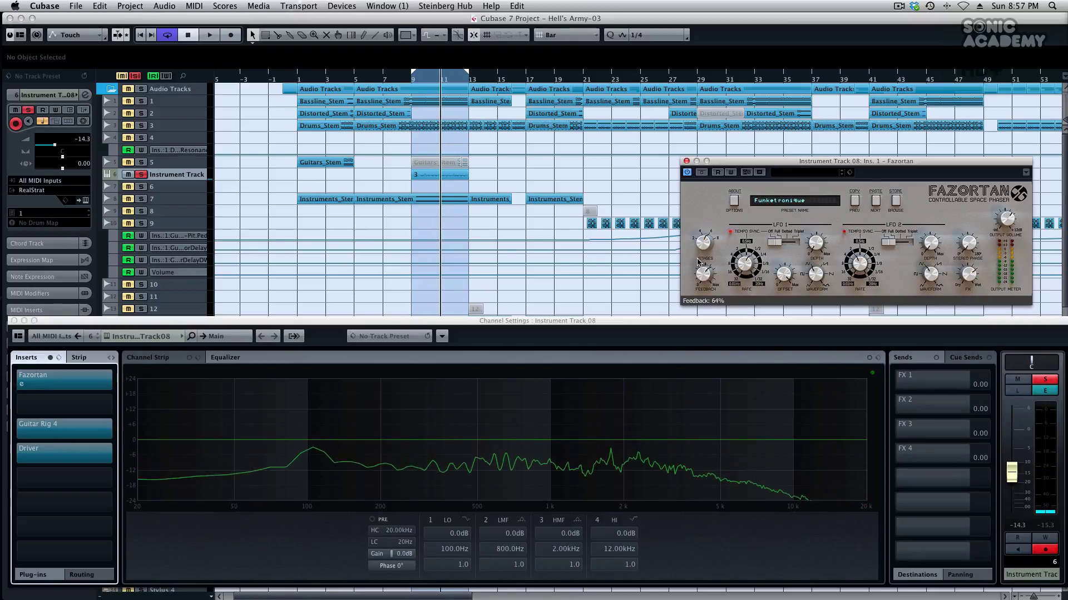
pyautogui.press('space')
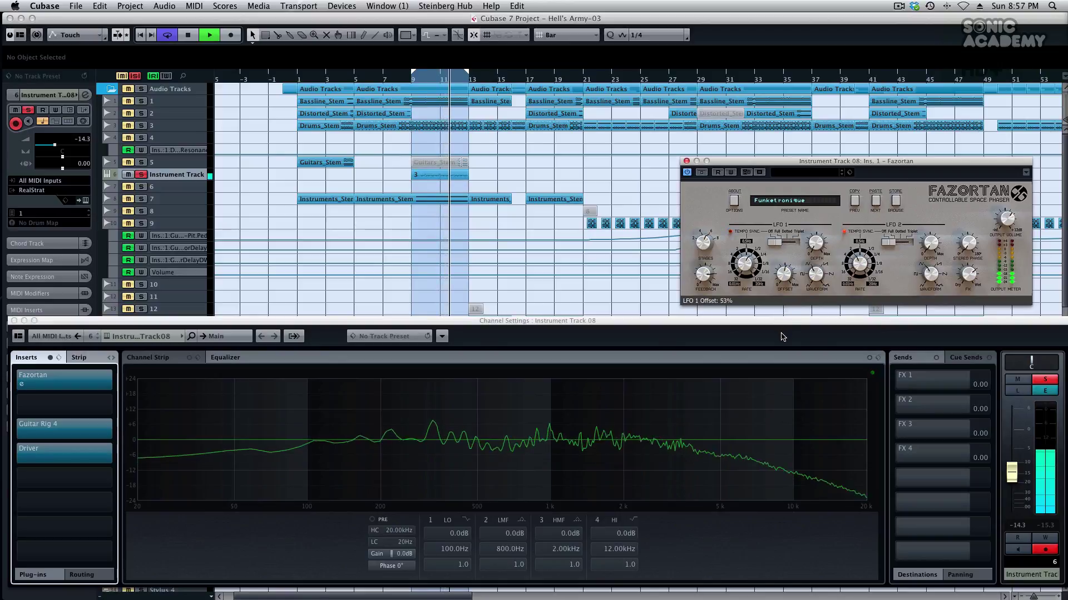
pyautogui.press('space')
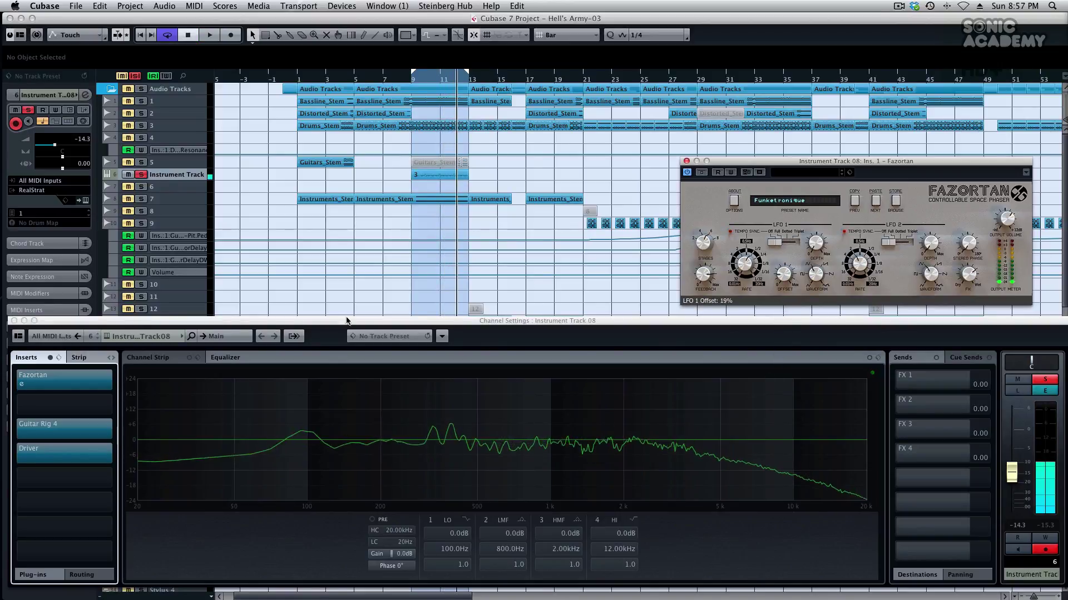
# Try Fazortan in the fifth insert slot after Driver, sweeping LFO 1 Offset during playback, and return it to the first slot.
pyautogui.moveTo(73, 389)
pyautogui.moveTo(87, 381); pyautogui.dragTo(92, 486)
pyautogui.moveTo(213, 378); pyautogui.dragTo(92, 478)
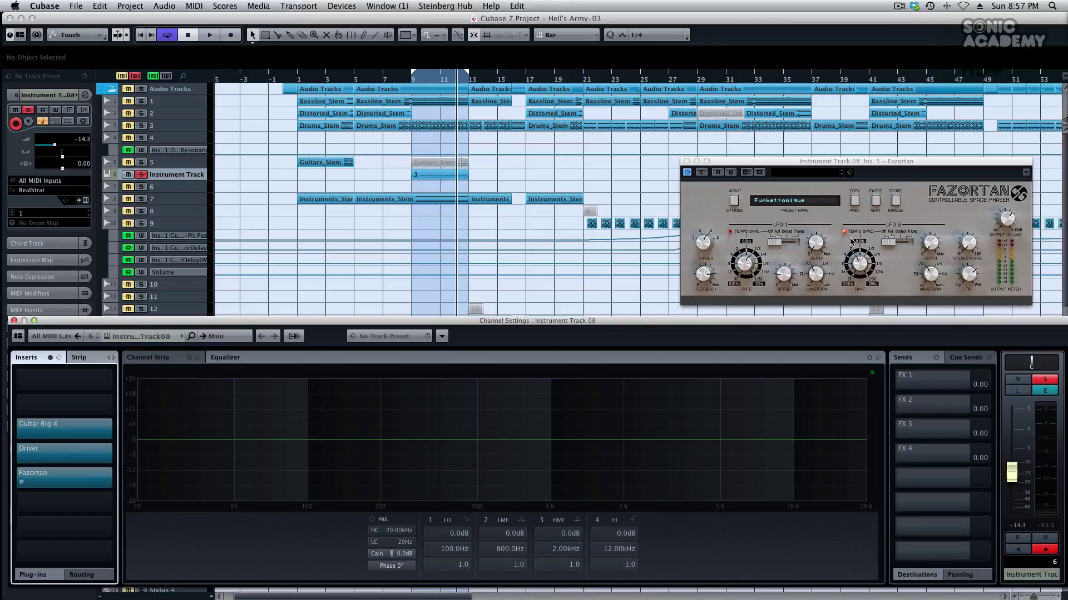
pyautogui.click(784, 274)
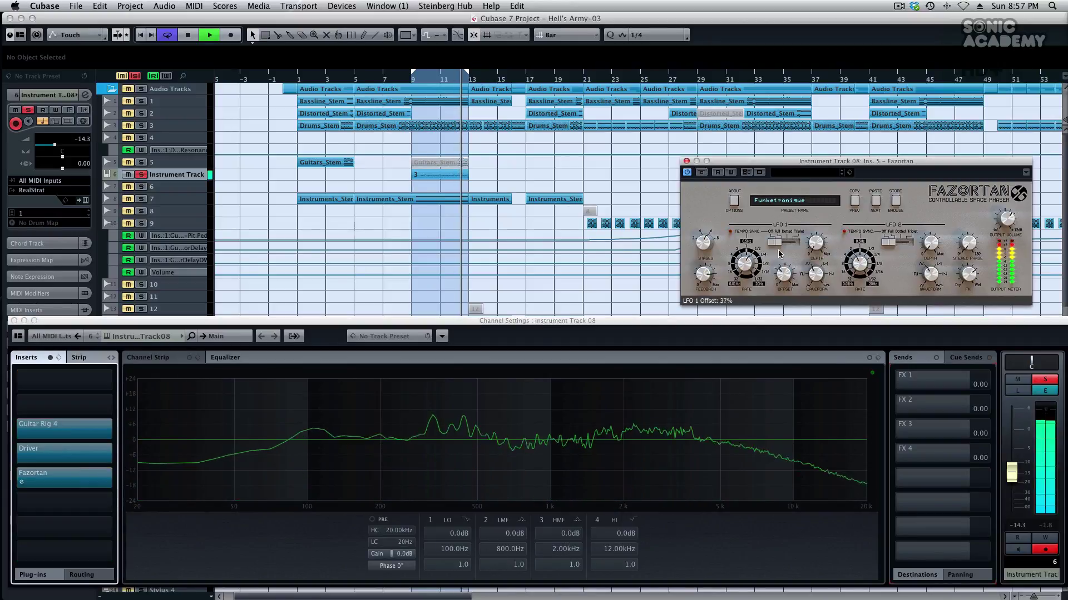
pyautogui.press('space')
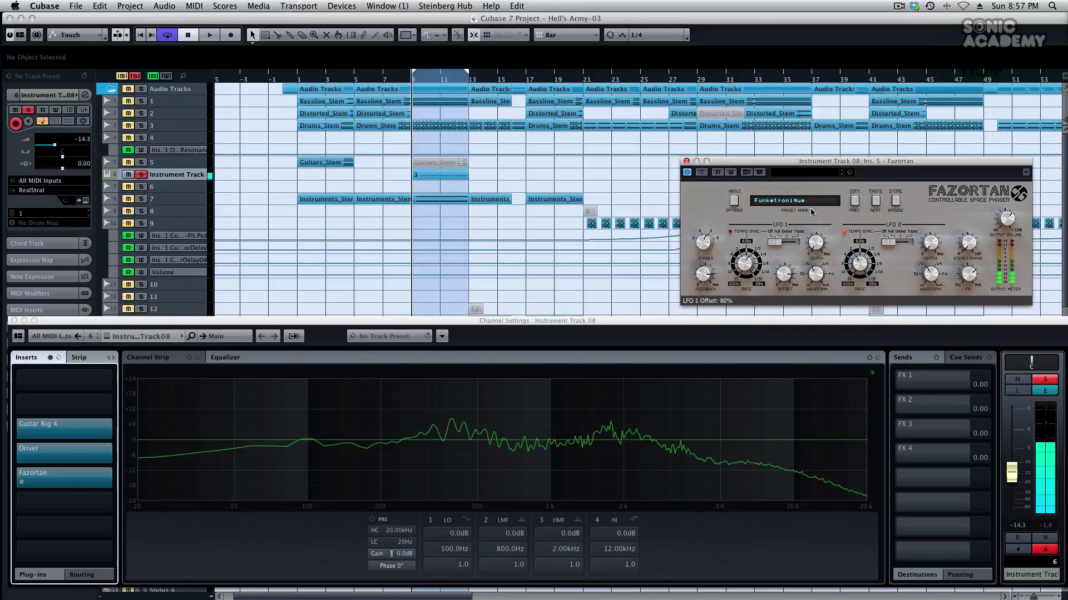
pyautogui.moveTo(71, 481); pyautogui.dragTo(65, 380)
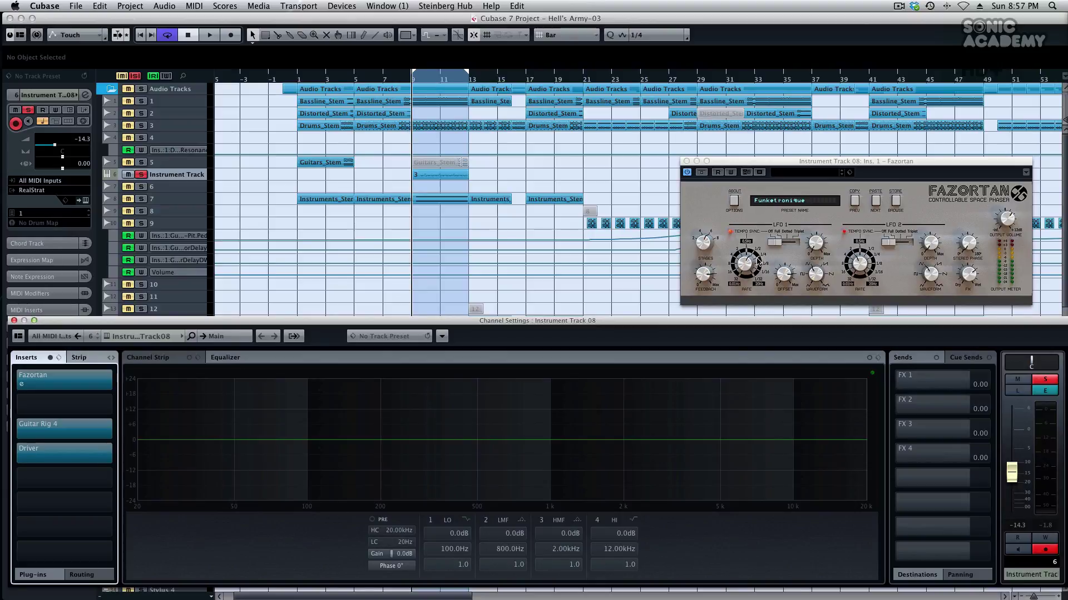
# Sweep Fazortan's LFO 1 Offset during playback, adjust its Feedback, and bring the offset down to about 13%.
pyautogui.click(784, 289)
pyautogui.press('space')
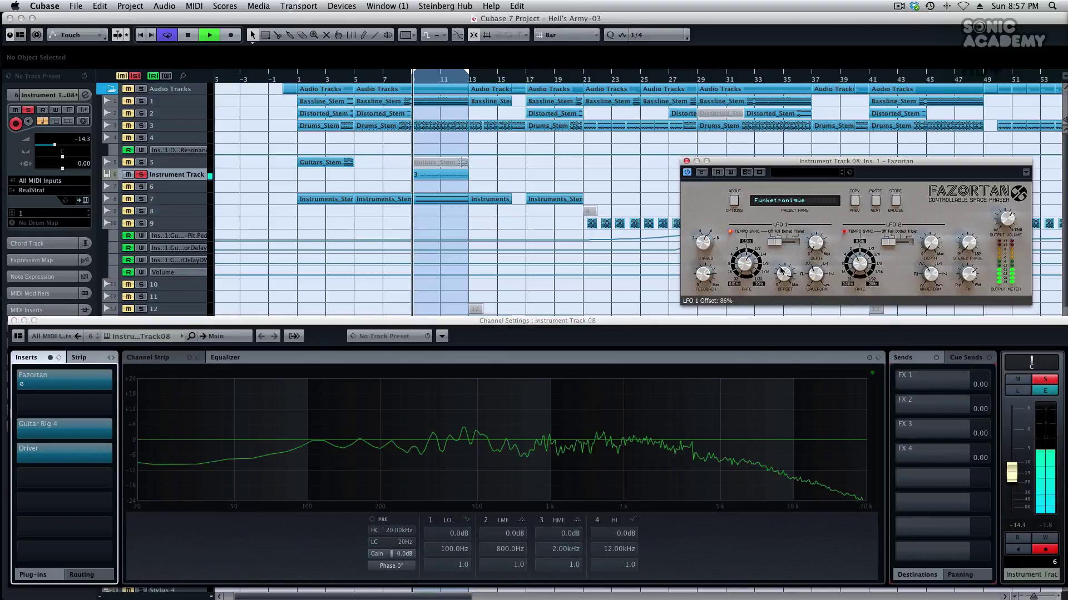
pyautogui.moveTo(777, 299); pyautogui.dragTo(787, 371)
pyautogui.press('space')
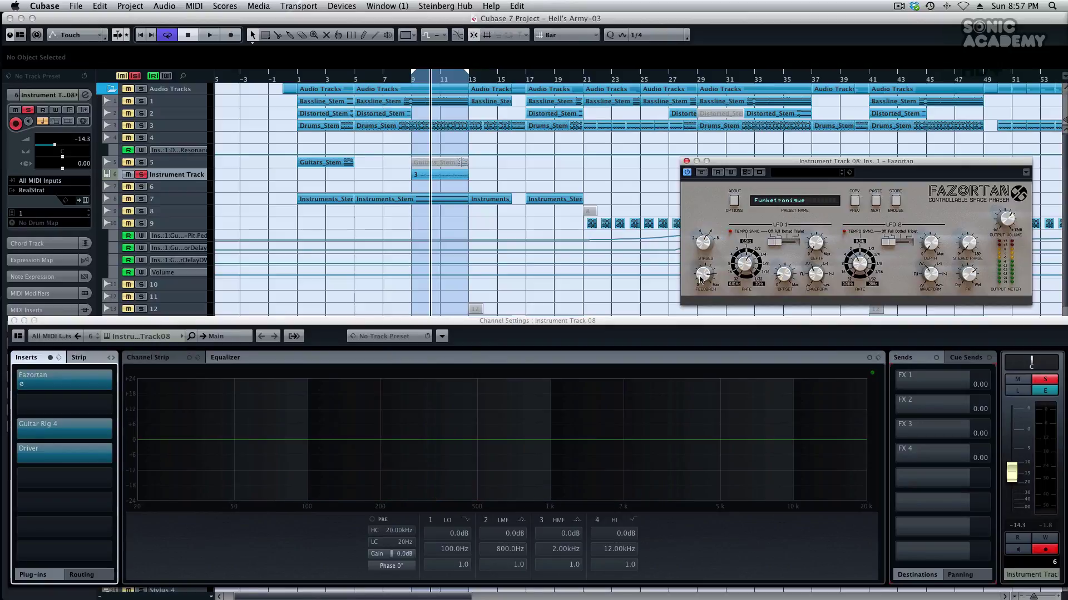
pyautogui.moveTo(702, 276); pyautogui.dragTo(702, 263)
pyautogui.moveTo(772, 278); pyautogui.dragTo(788, 259)
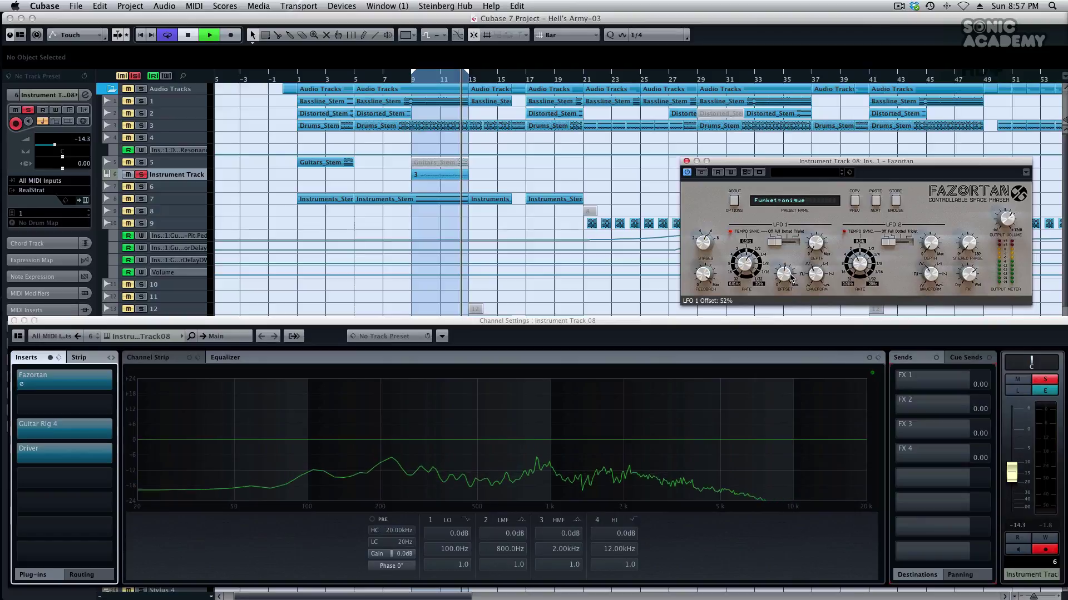
pyautogui.moveTo(791, 277); pyautogui.dragTo(779, 306)
pyautogui.press('space')
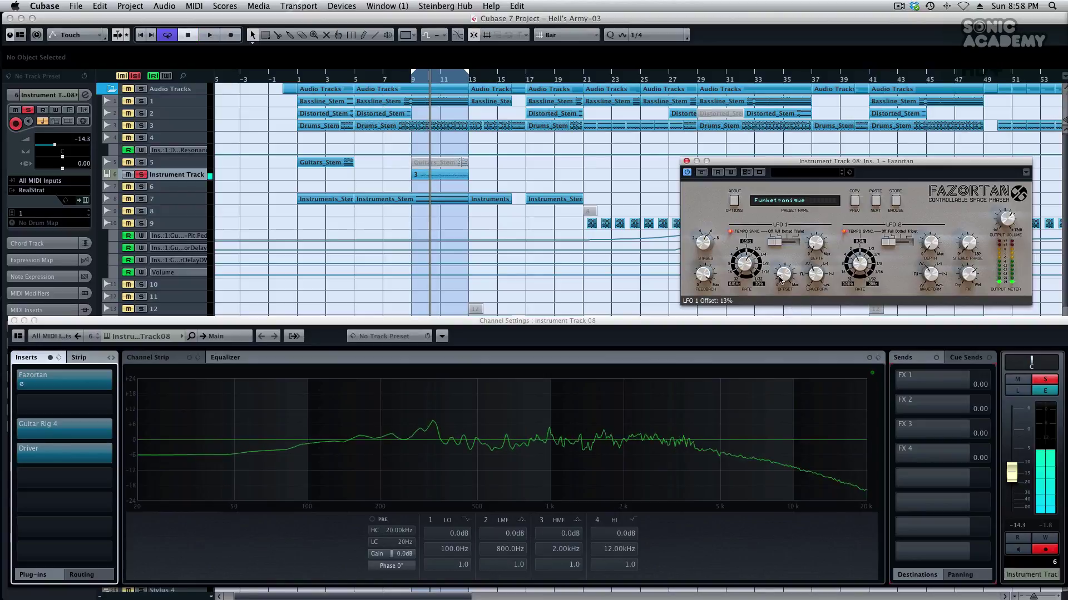
# Set Fazortan's number of stages to 4 and sweep LFO 1 Offset over the looped part, ending at about 17%.
pyautogui.press('space')
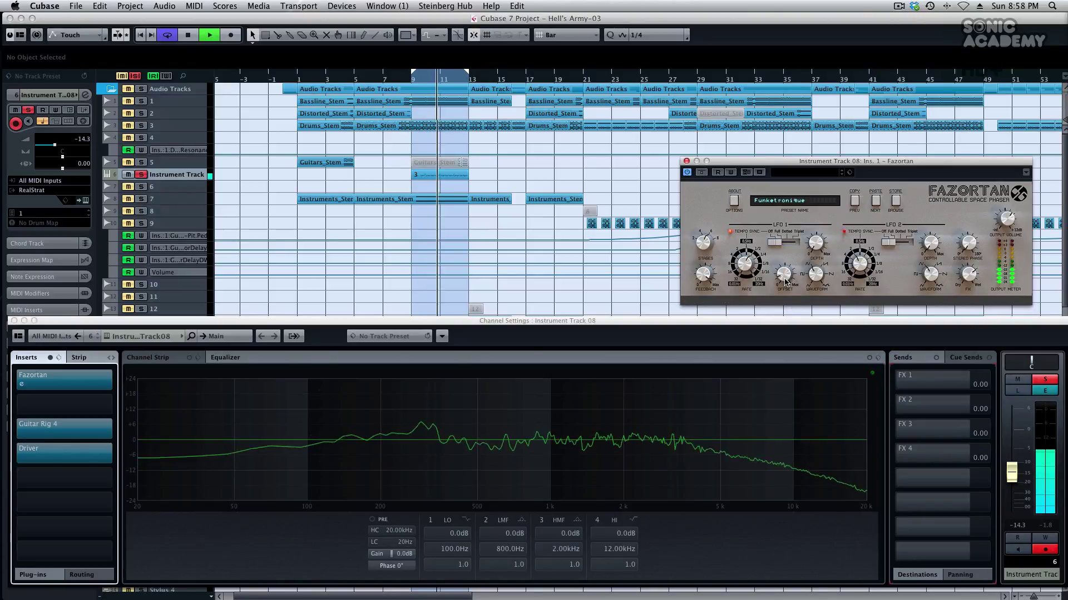
pyautogui.moveTo(785, 282); pyautogui.dragTo(791, 303)
pyautogui.press('space')
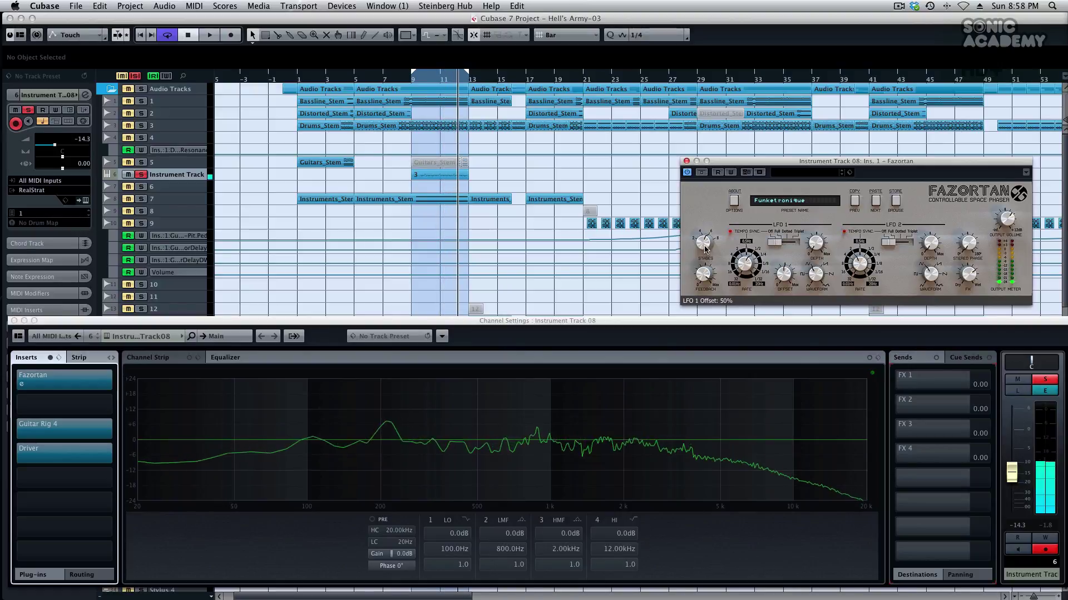
pyautogui.press('space')
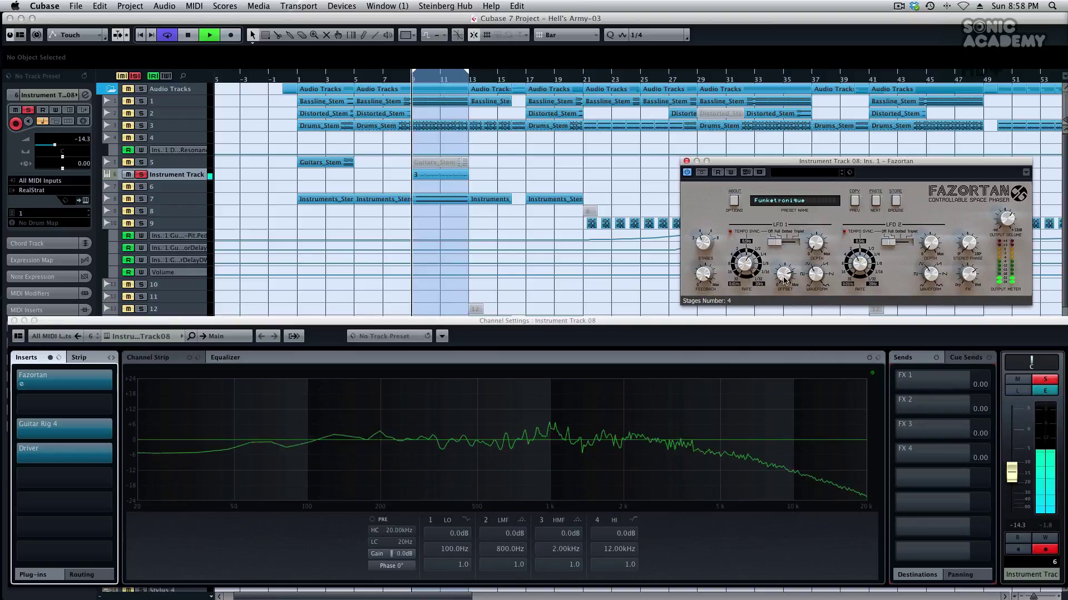
pyautogui.press('space')
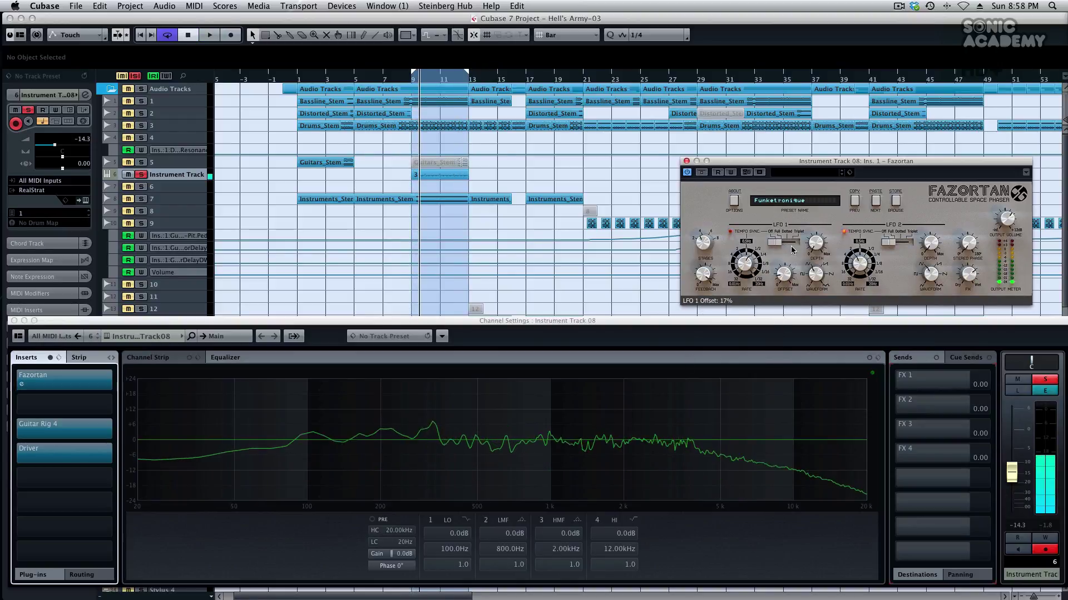
# Bypass Fazortan and load the Flanger modulation plug-in in the second insert slot.
pyautogui.click(25, 380)
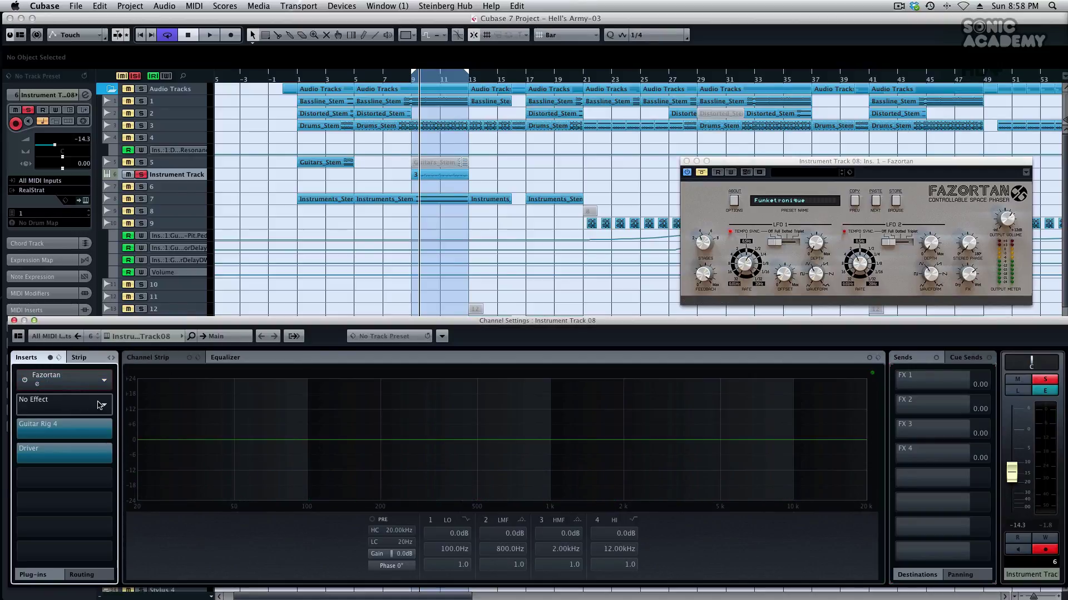
pyautogui.click(104, 406)
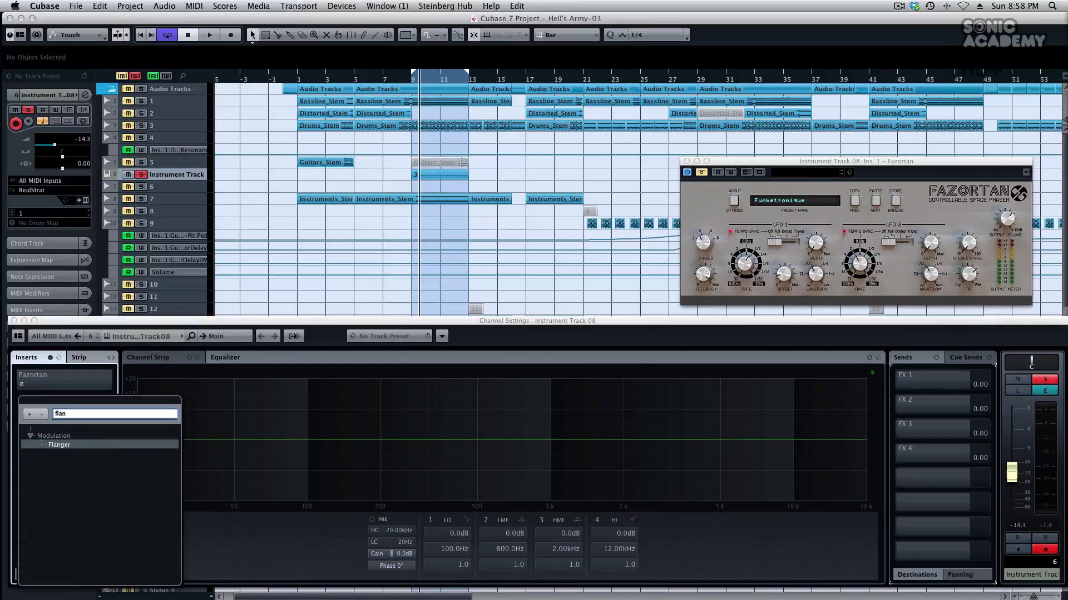
pyautogui.press('Return')
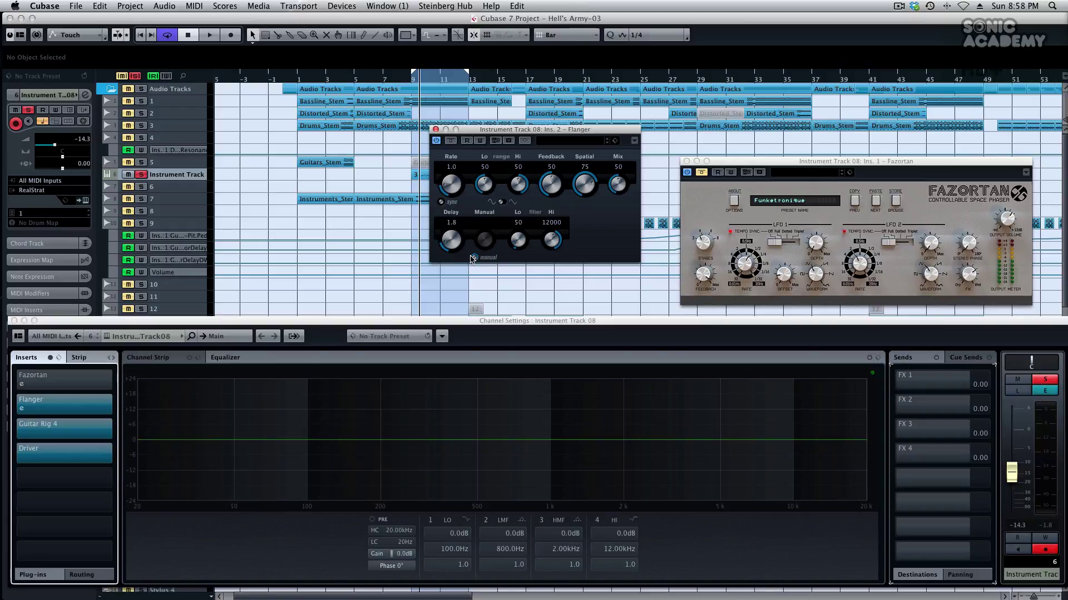
# Switch the Flanger to manual mode, set Feedback to 74 and the Hi filter to 16230, and sweep Manual to 84.5 during playback.
pyautogui.click(473, 258)
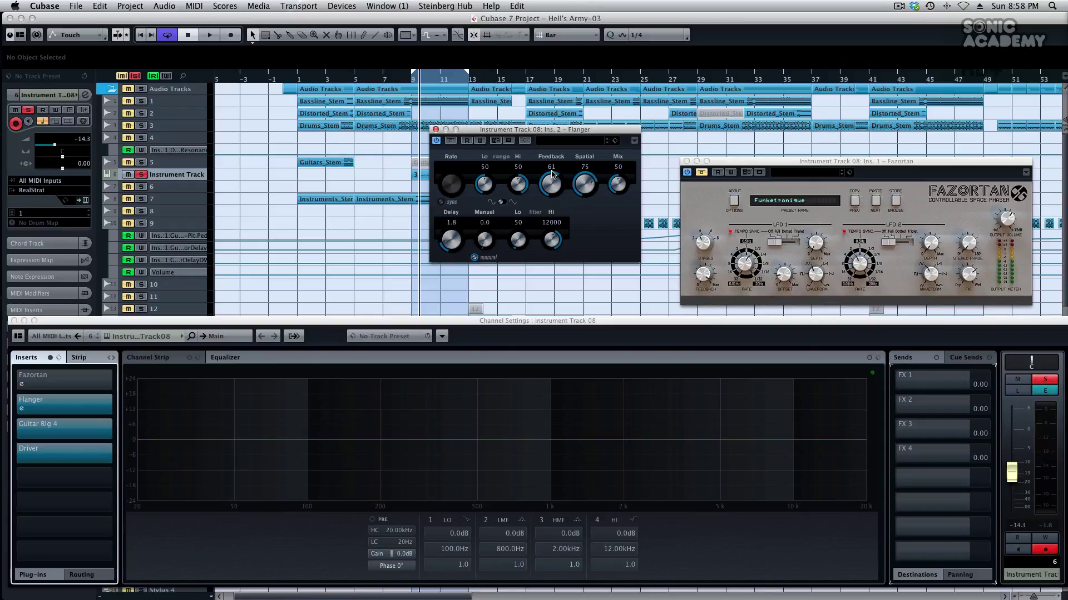
pyautogui.press('space')
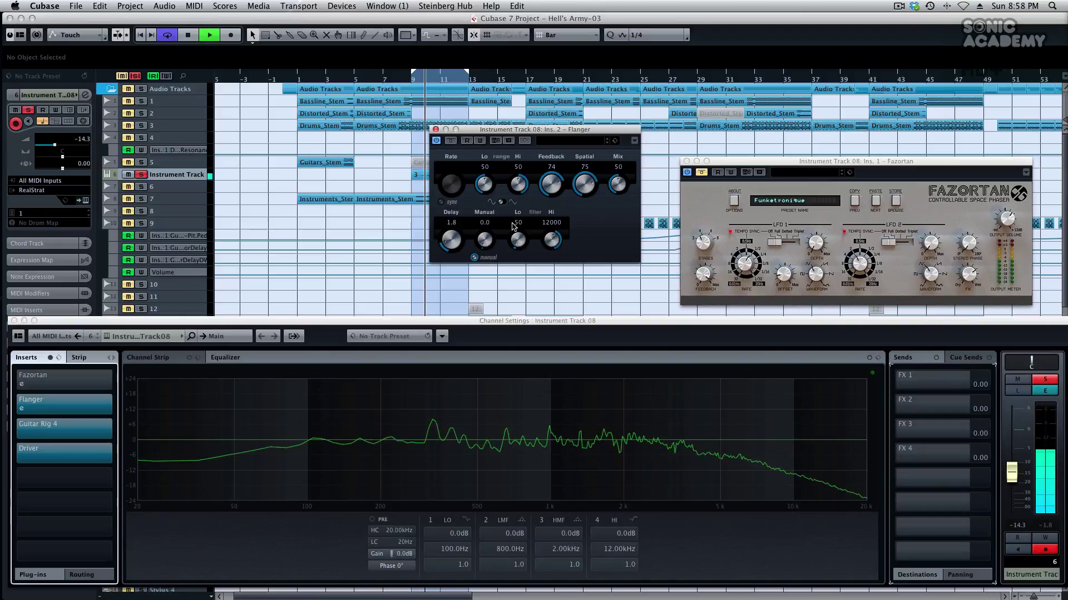
pyautogui.moveTo(488, 242); pyautogui.dragTo(570, 171)
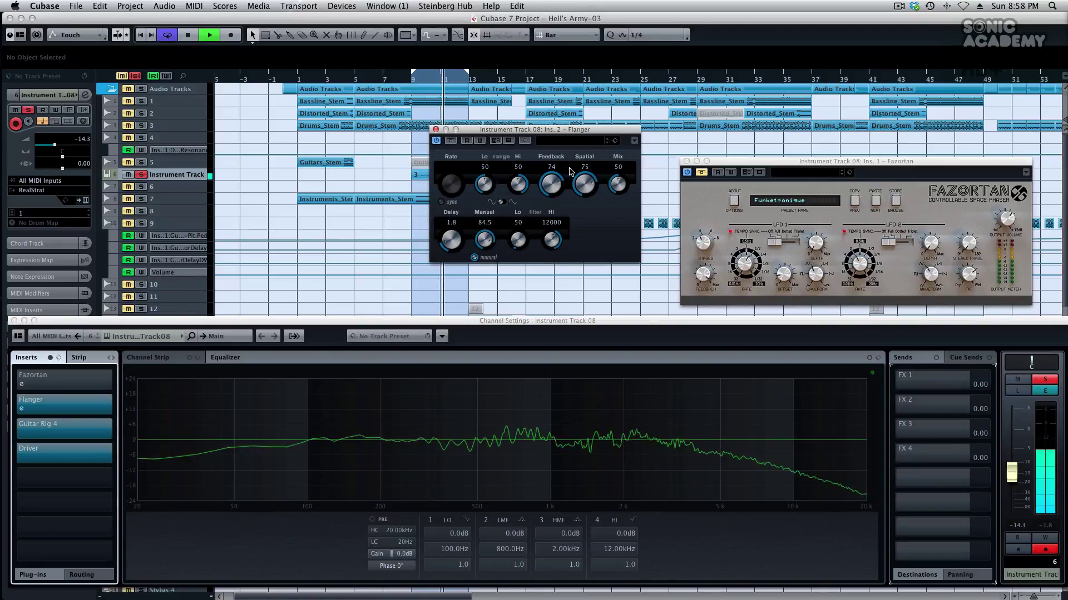
pyautogui.moveTo(537, 243); pyautogui.dragTo(534, 240)
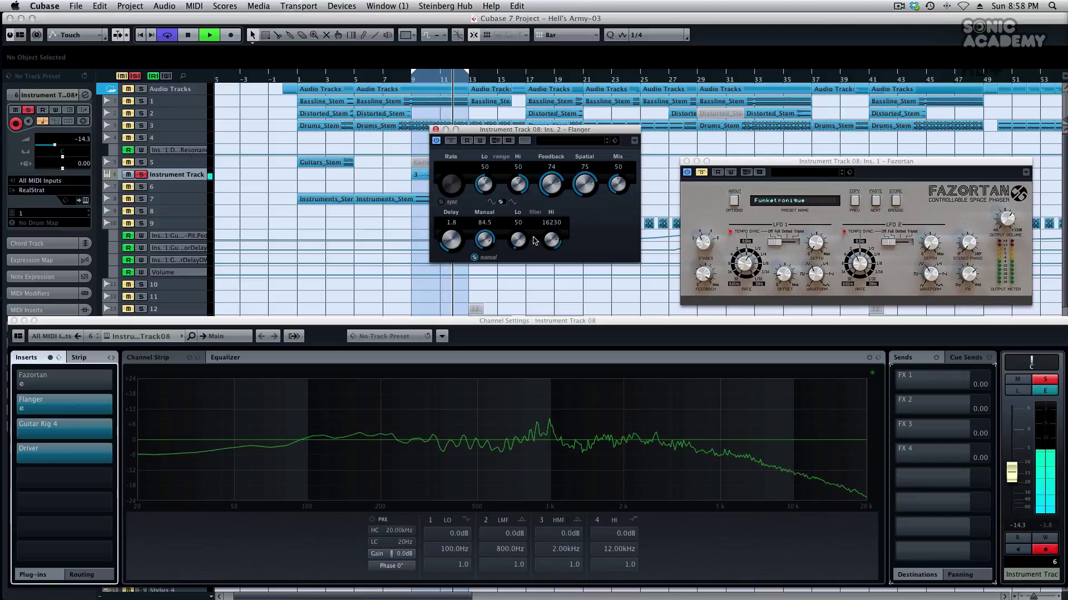
# Set the Flanger's range to 25 Lo and 85 Hi, Lo filter to 95, Delay to 9.9 and Manual to 42.0 during playback.
pyautogui.moveTo(516, 195); pyautogui.dragTo(521, 349)
pyautogui.moveTo(442, 241); pyautogui.dragTo(486, 157)
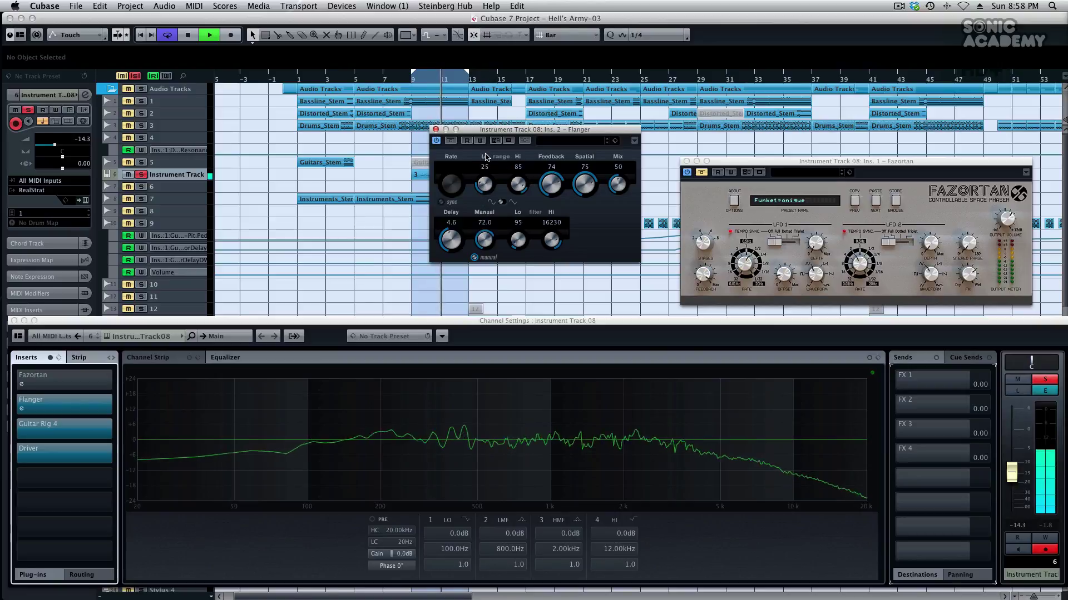
pyautogui.moveTo(456, 226); pyautogui.dragTo(462, 180)
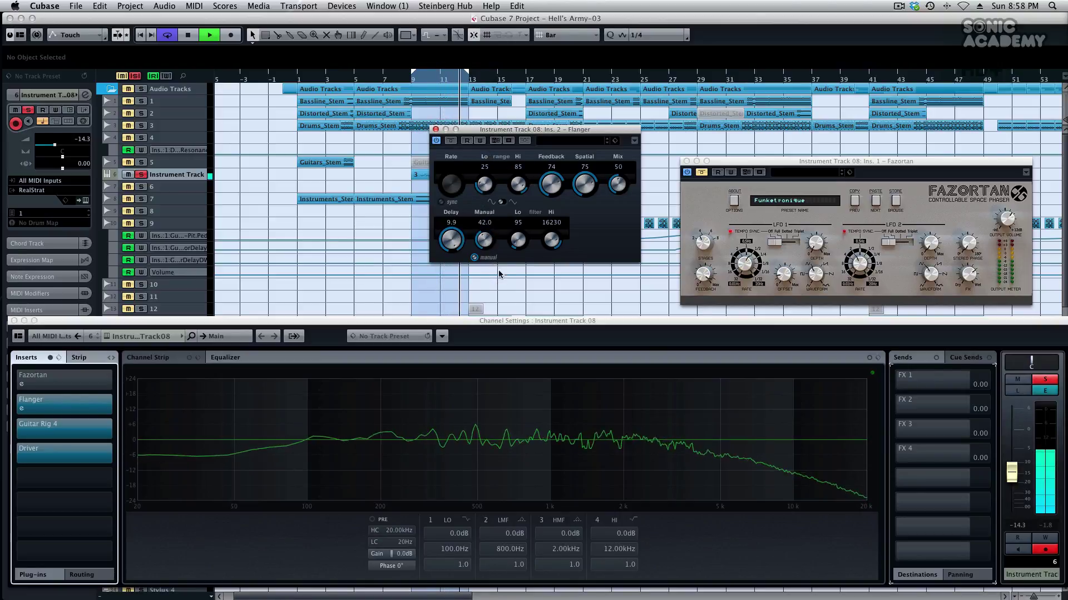
pyautogui.press('space')
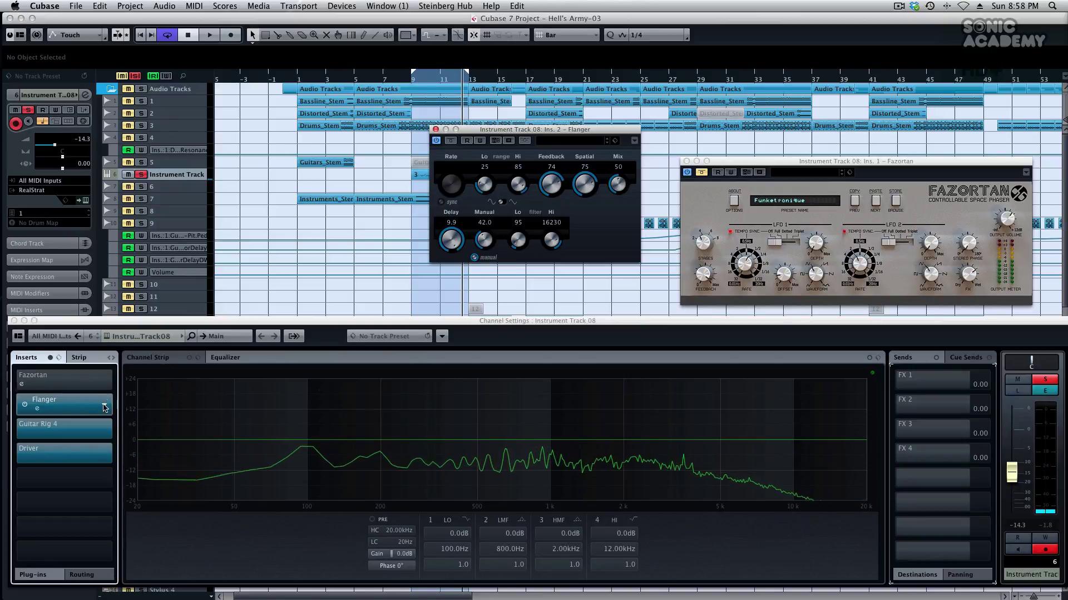
# Bypass the Flanger and close the Flanger and Fazortan windows.
pyautogui.click(35, 407)
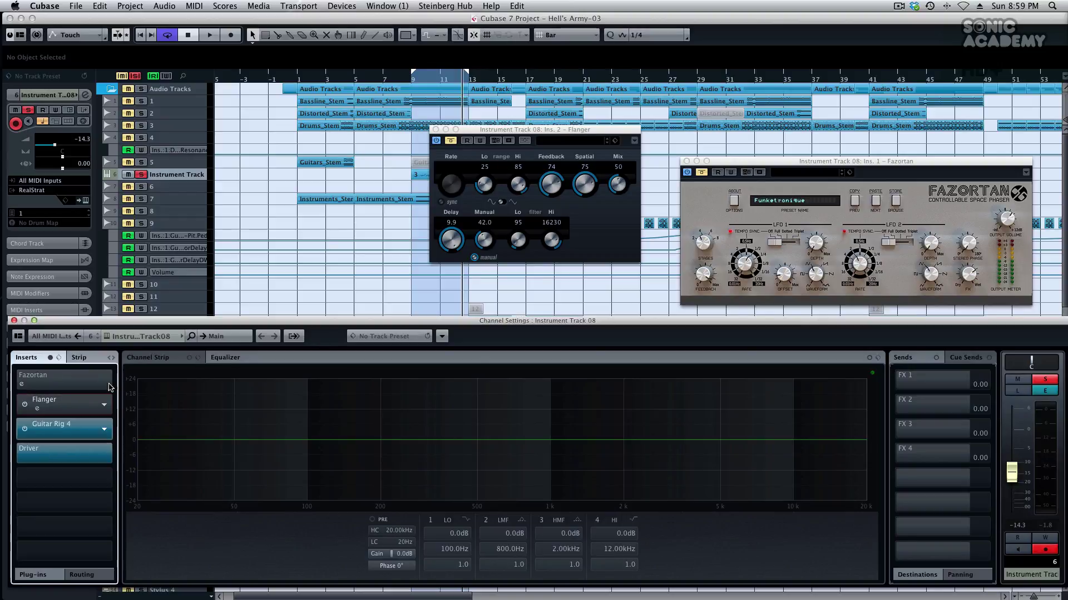
pyautogui.click(445, 129)
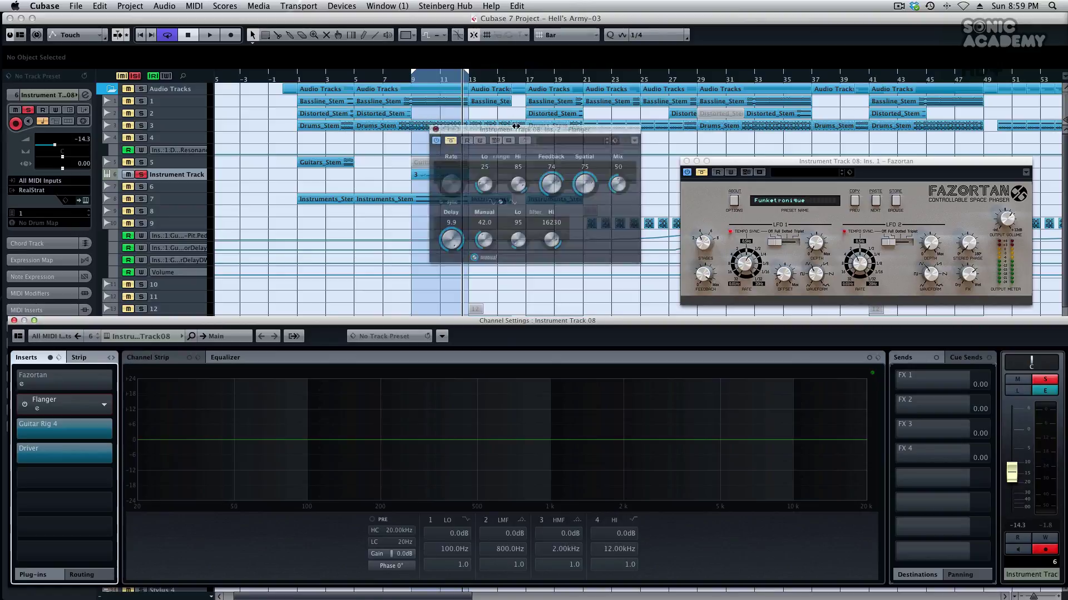
pyautogui.click(686, 161)
# Unsolo the instrument track while playing the mix from just before bar 9, and reactivate and open Fazortan.
pyautogui.click(395, 82)
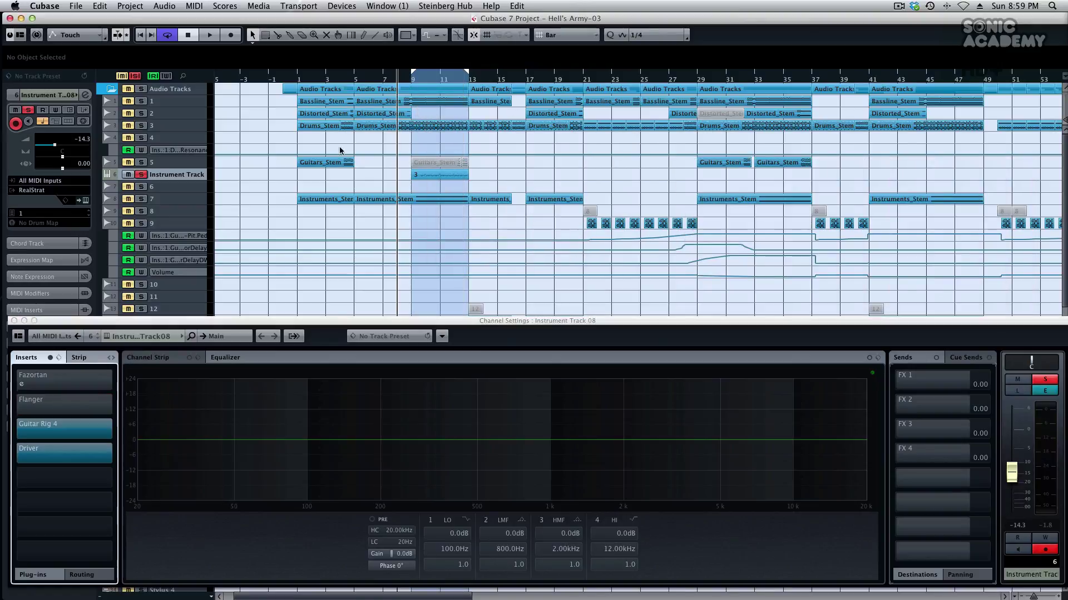
pyautogui.press('space')
pyautogui.click(140, 174)
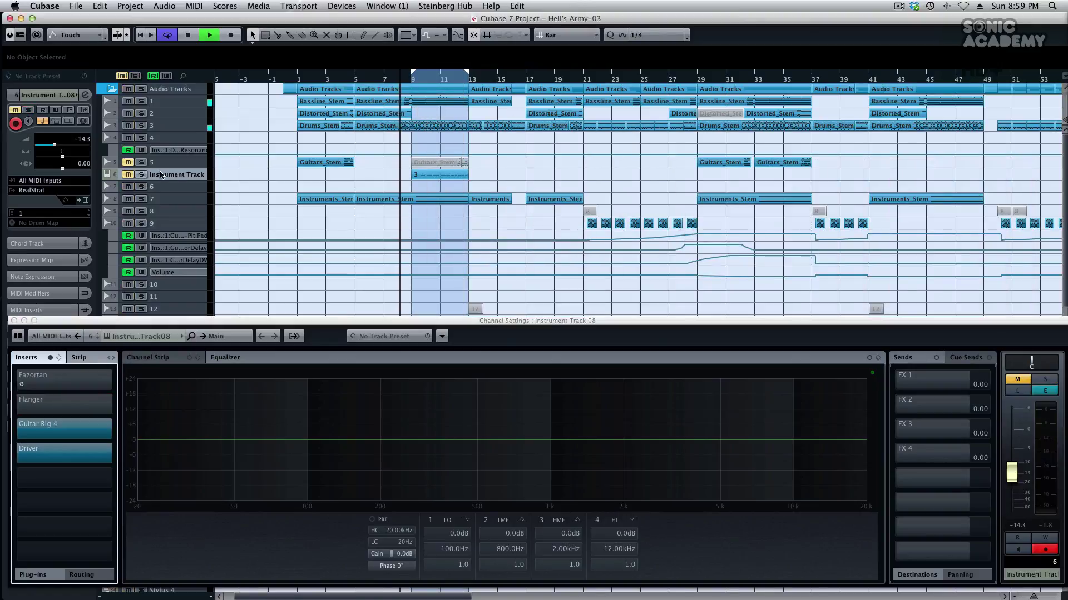
pyautogui.click(33, 382)
pyautogui.click(74, 382)
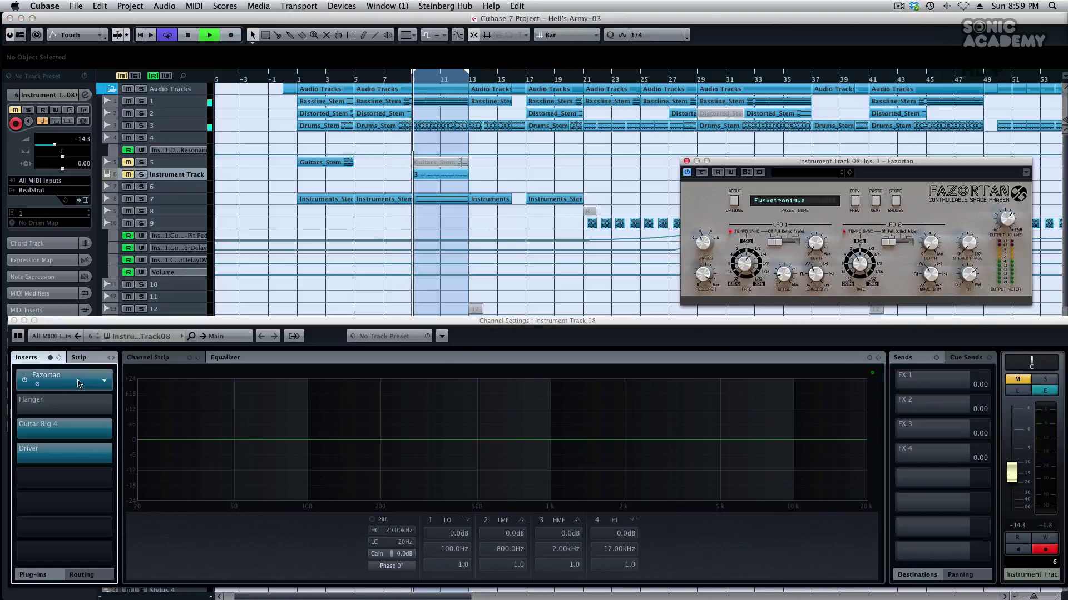
# Unmute the instrument track and sweep Fazortan's LFO 1 Offset within the full mix, ending at 0%.
pyautogui.press('m')
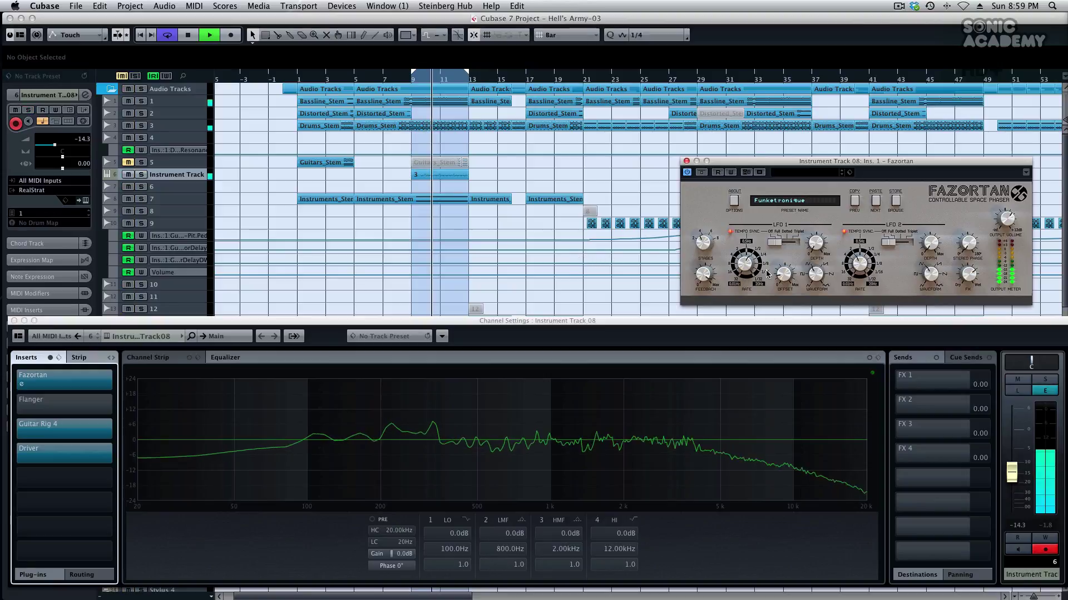
pyautogui.moveTo(781, 261); pyautogui.dragTo(861, 302)
pyautogui.press('space')
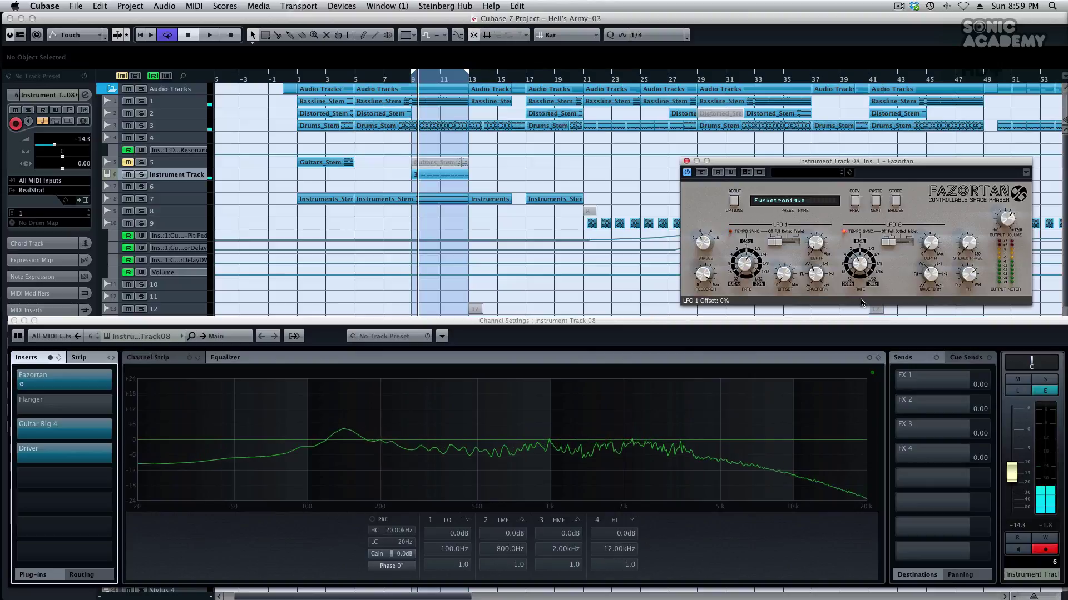